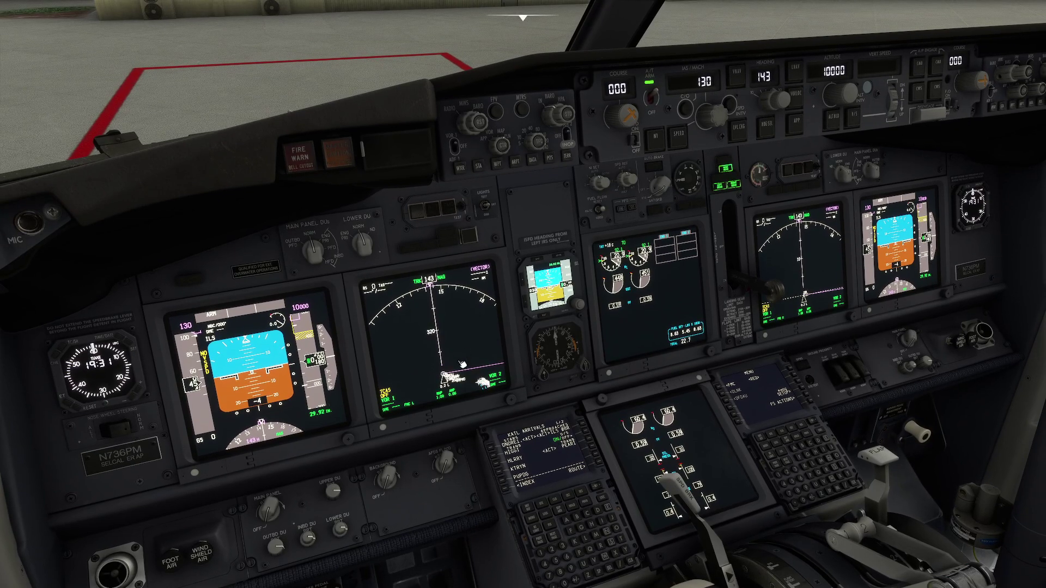
Page through the active route's LEGS pages on the captain's FMC and check the waypoint sequence for discontinuities
{"action": "key", "text": "ctrl+2"}
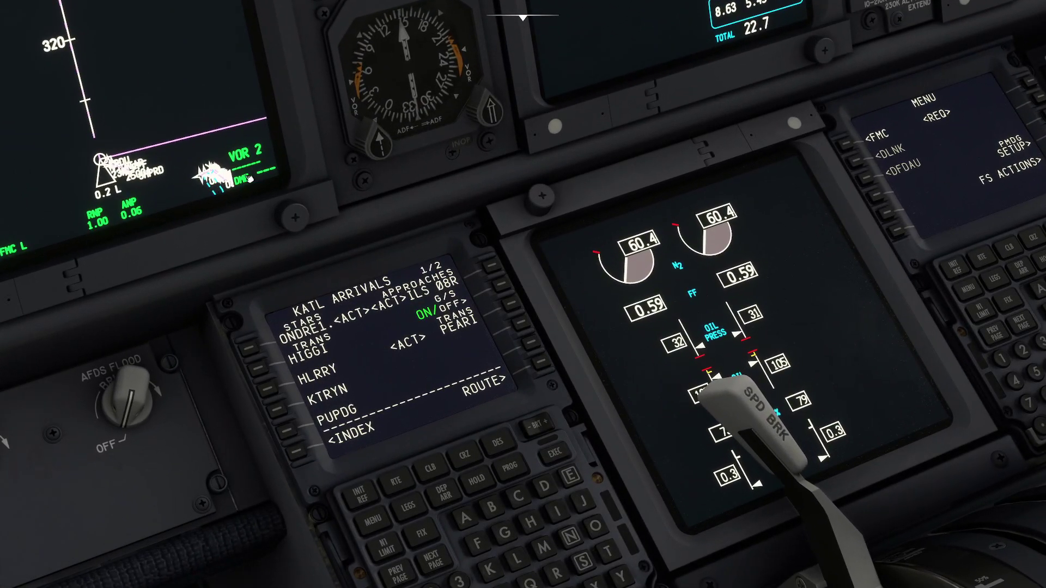
{"action": "left_click", "coordinate": [414, 508]}
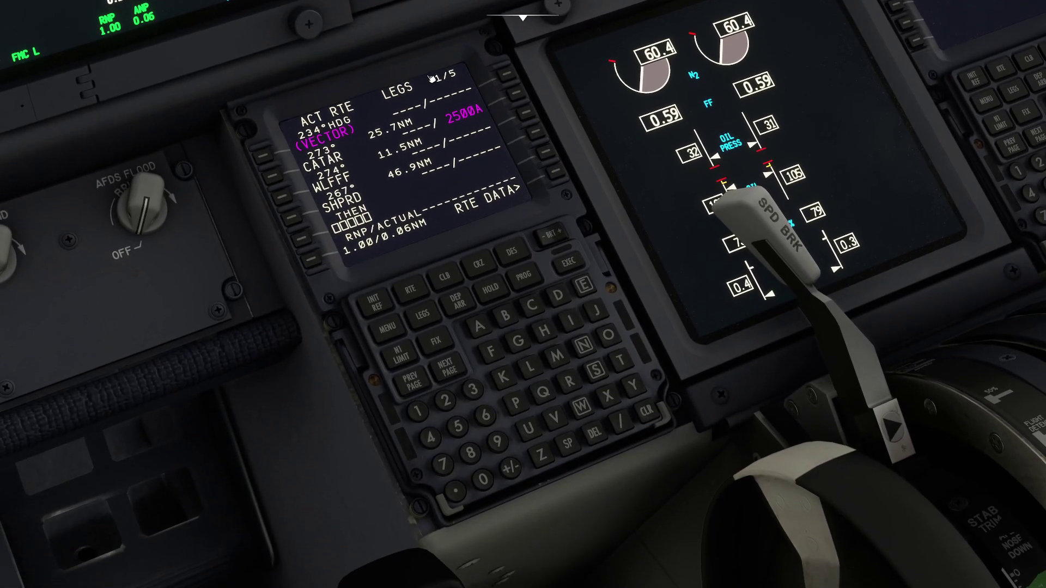
{"action": "left_click", "coordinate": [445, 368]}
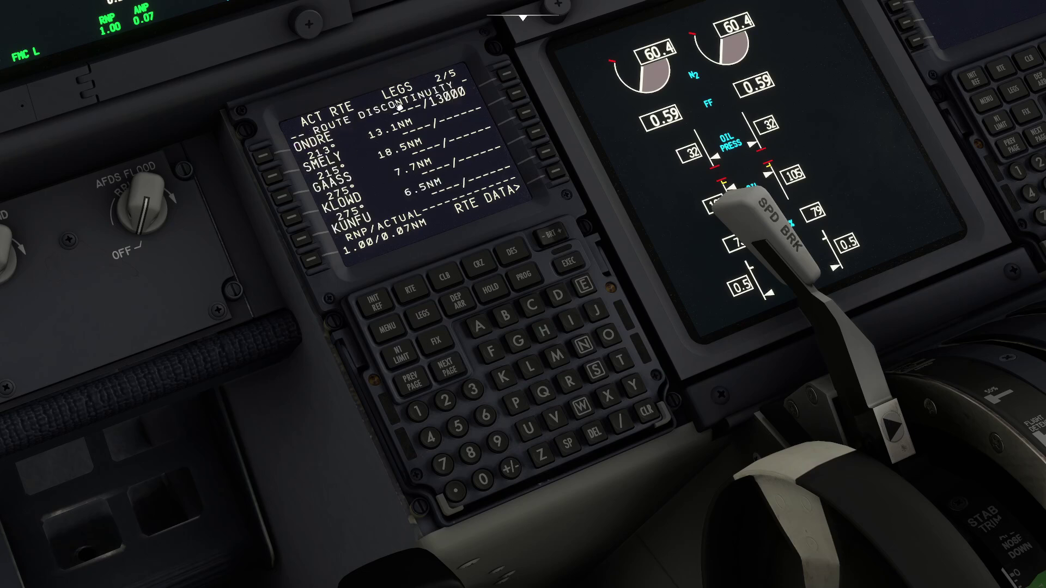
{"action": "left_click", "coordinate": [412, 390]}
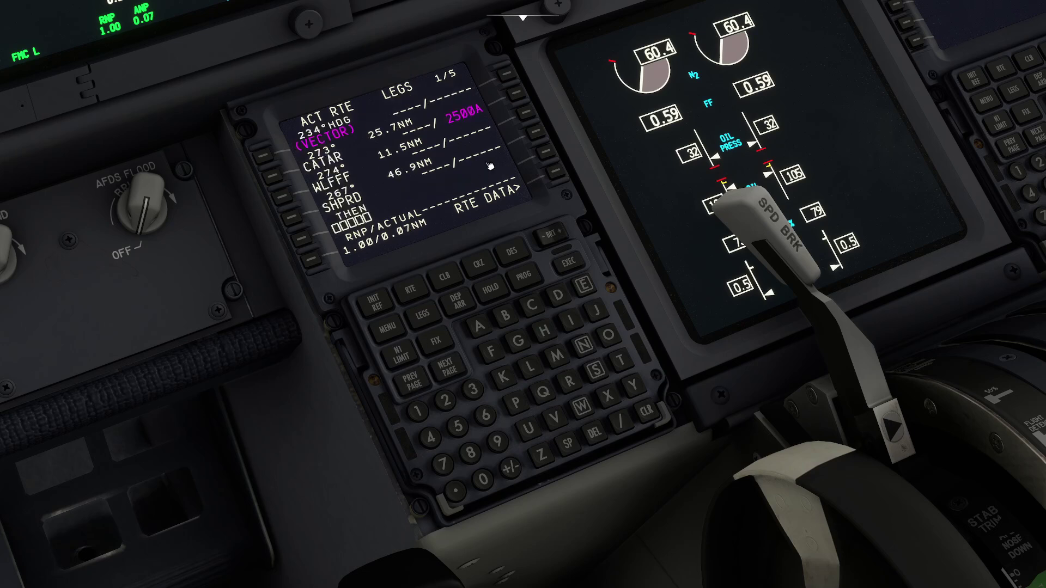
{"action": "left_click", "coordinate": [441, 372]}
{"action": "left_click", "coordinate": [446, 370]}
{"action": "left_click", "coordinate": [450, 371]}
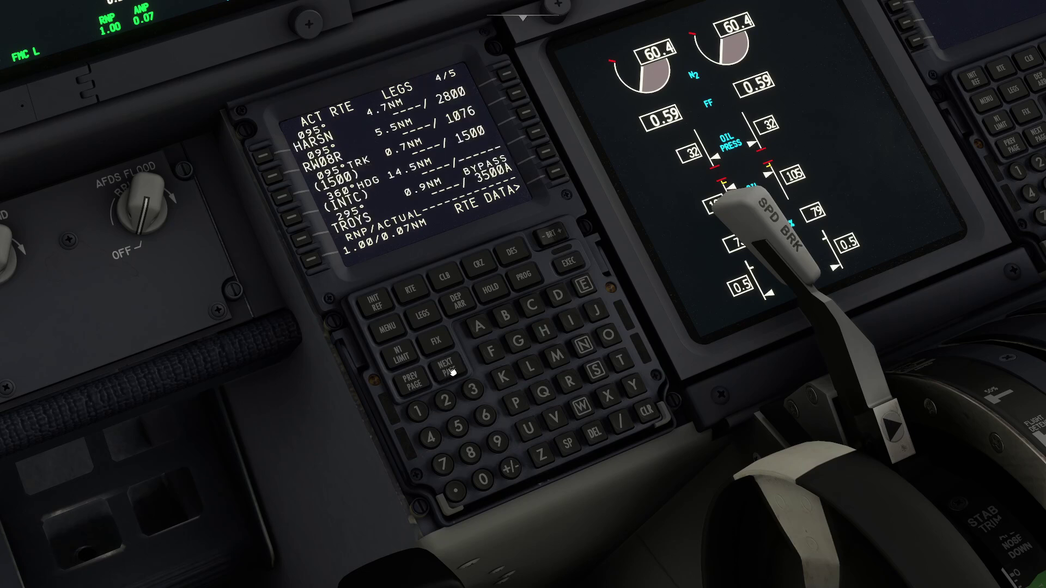
{"action": "left_click", "coordinate": [449, 371]}
{"action": "left_click", "coordinate": [423, 379]}
{"action": "left_click", "coordinate": [422, 380]}
{"action": "left_click", "coordinate": [423, 380]}
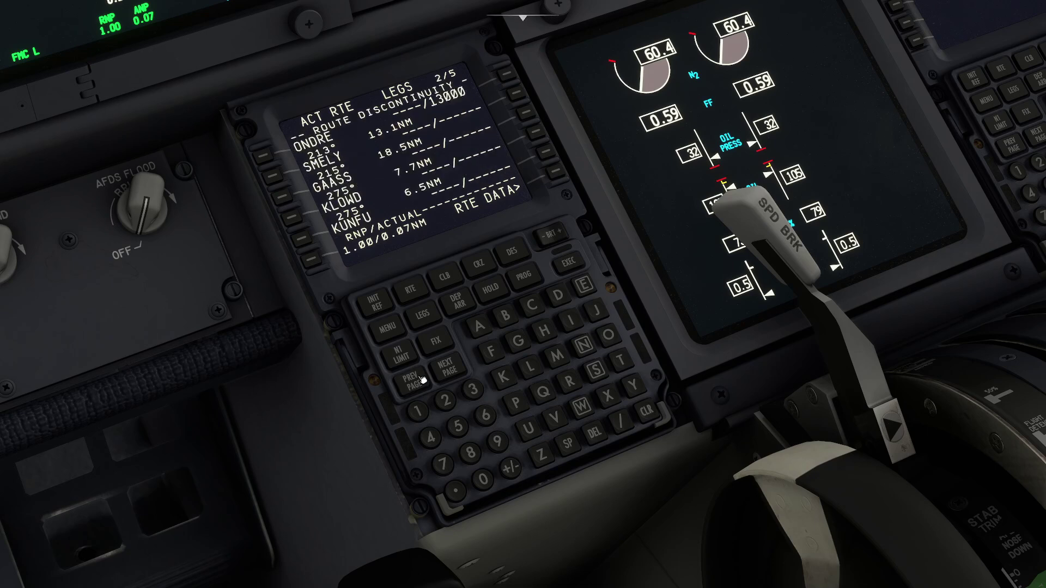
{"action": "left_click", "coordinate": [423, 380]}
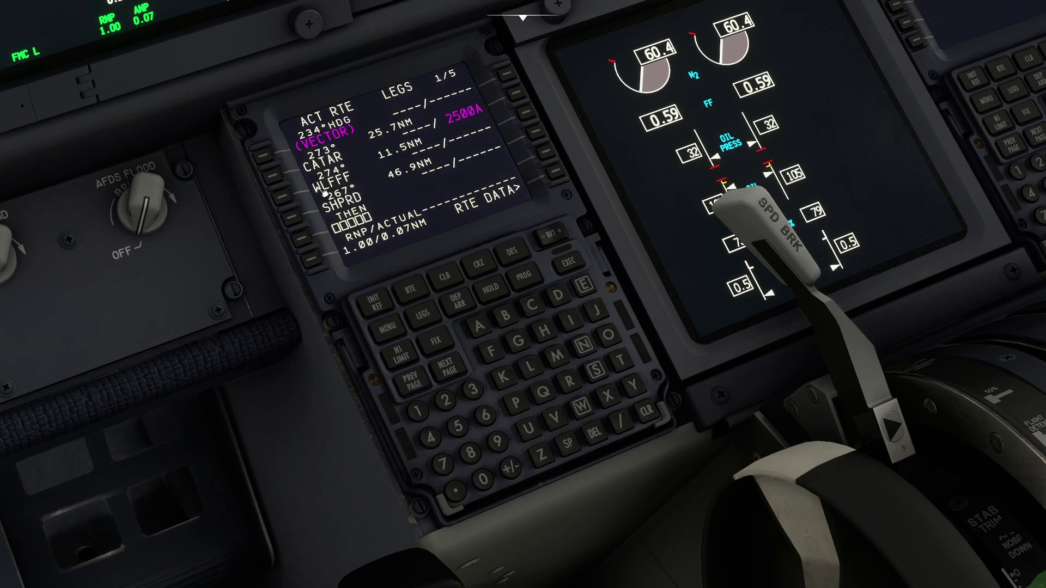
Switch to Little Navmap and examine how the route runs between SHPRD and ONDRE on the map
{"action": "key", "text": "alt+Tab"}
{"action": "scroll", "coordinate": [466, 268], "scroll_direction": "down", "scroll_amount": 5}
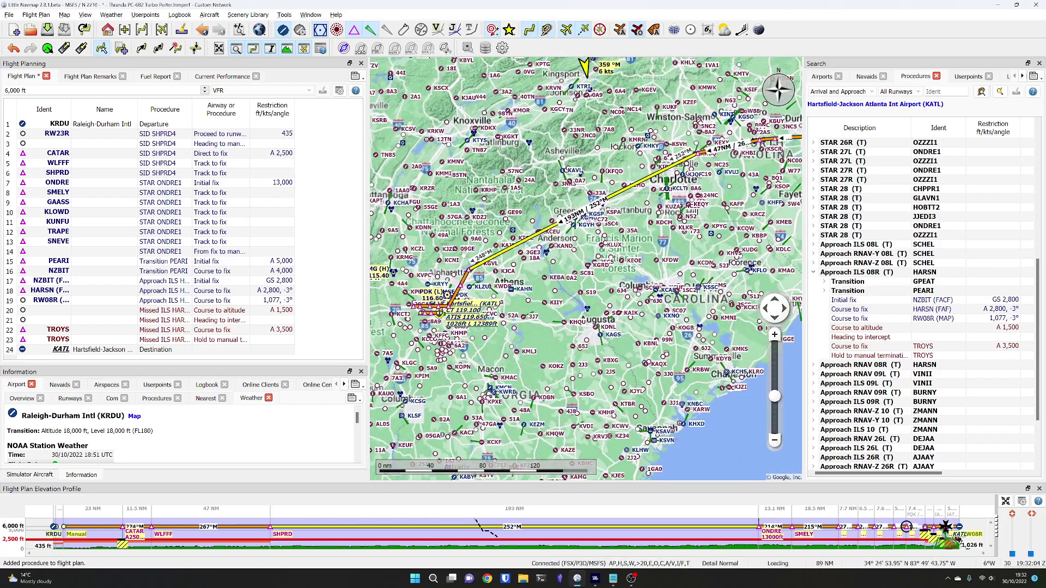
{"action": "left_click_drag", "start_coordinate": [466, 269], "coordinate": [484, 271]}
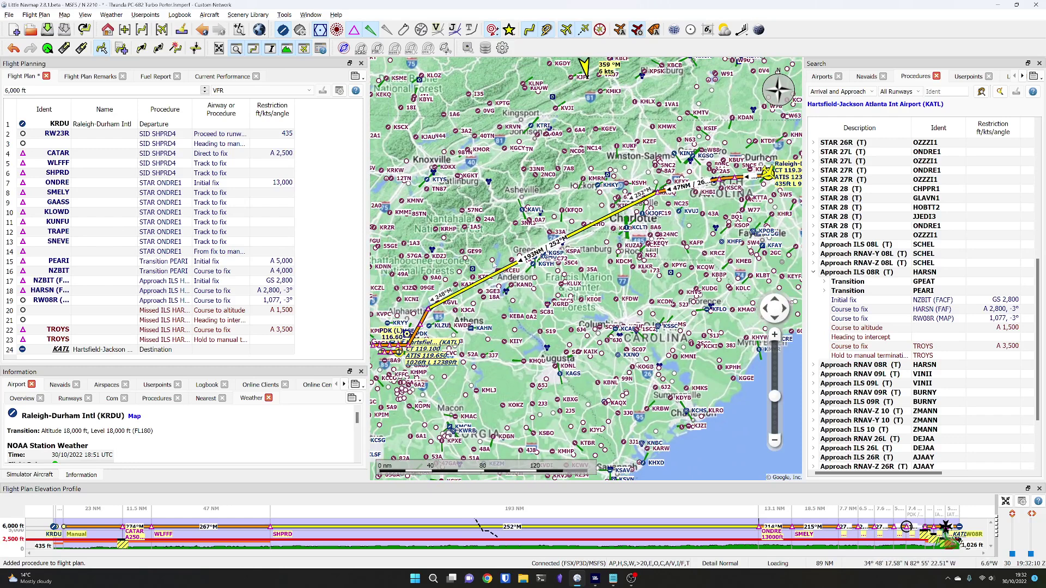
{"action": "key", "text": "alt+Tab"}
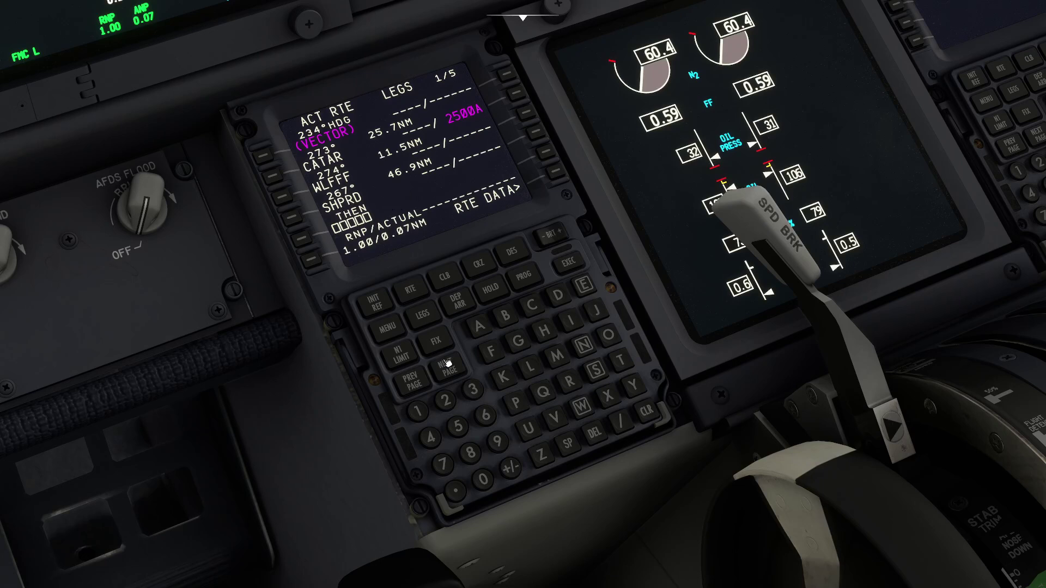
Close the route discontinuity on the FMC LEGS page by placing ONDRE directly after SHPRD, and execute the change
{"action": "left_click", "coordinate": [445, 363]}
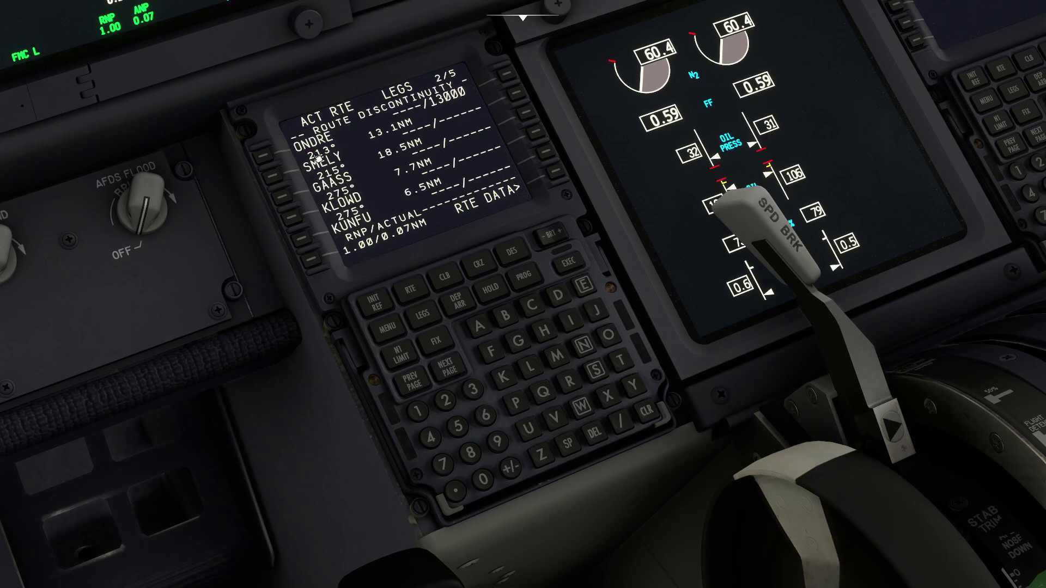
{"action": "left_click", "coordinate": [266, 161]}
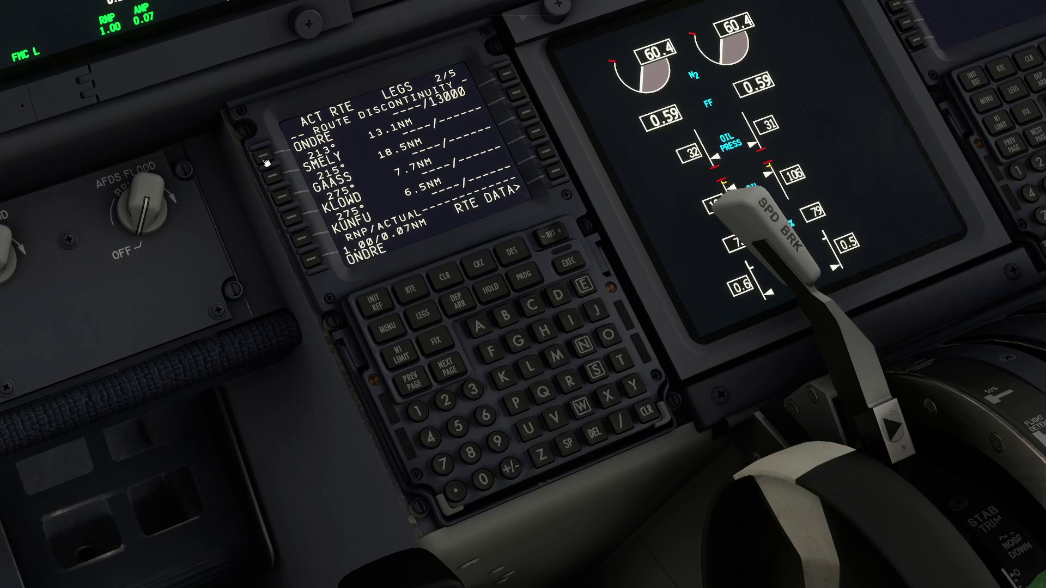
{"action": "left_click", "coordinate": [423, 392]}
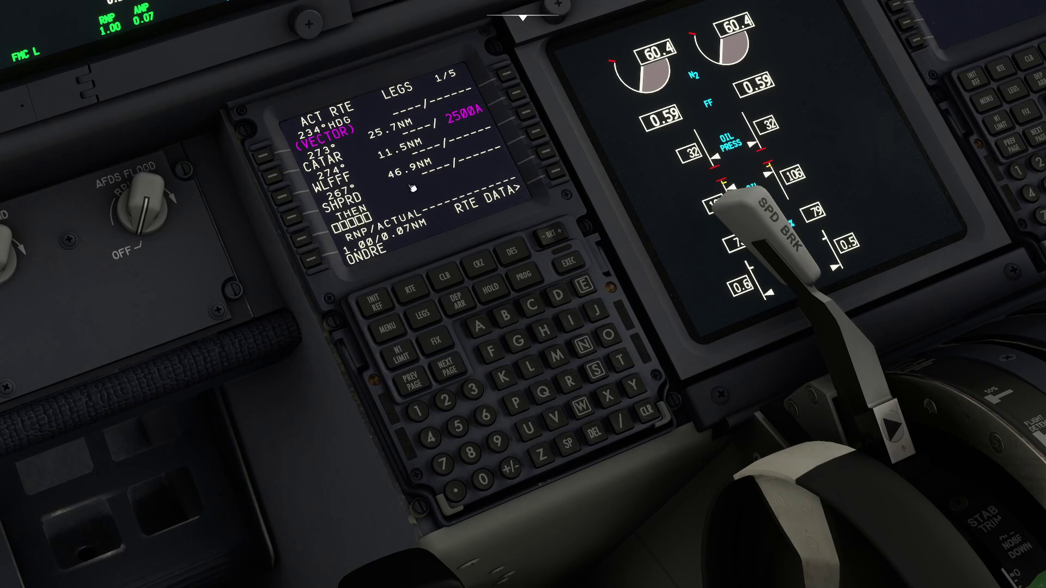
{"action": "left_click", "coordinate": [305, 241]}
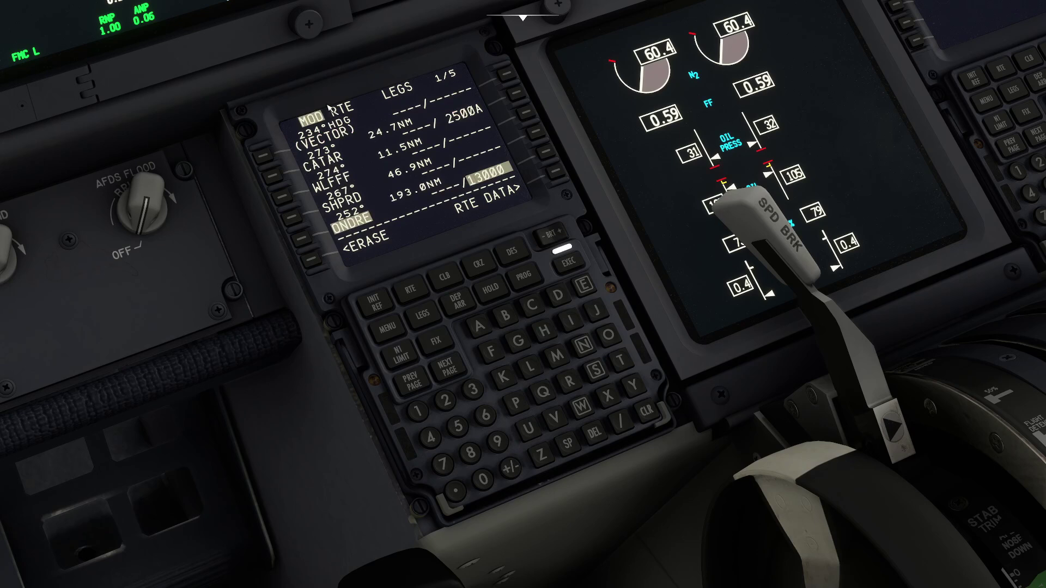
{"action": "left_click", "coordinate": [570, 262]}
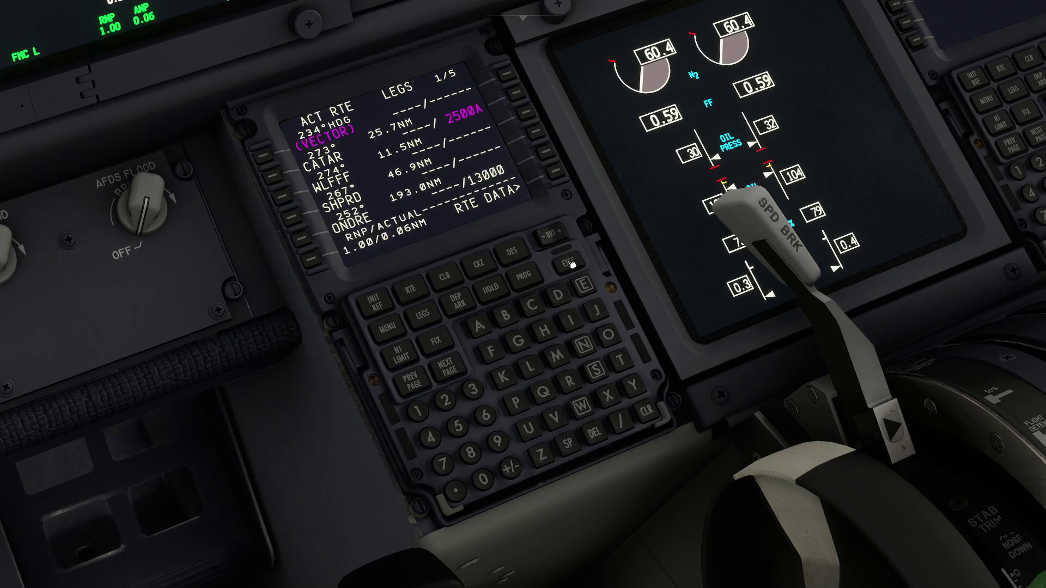
Set the captain's navigation display to plan mode
{"action": "left_click_drag", "start_coordinate": [419, 411], "coordinate": [363, 396]}
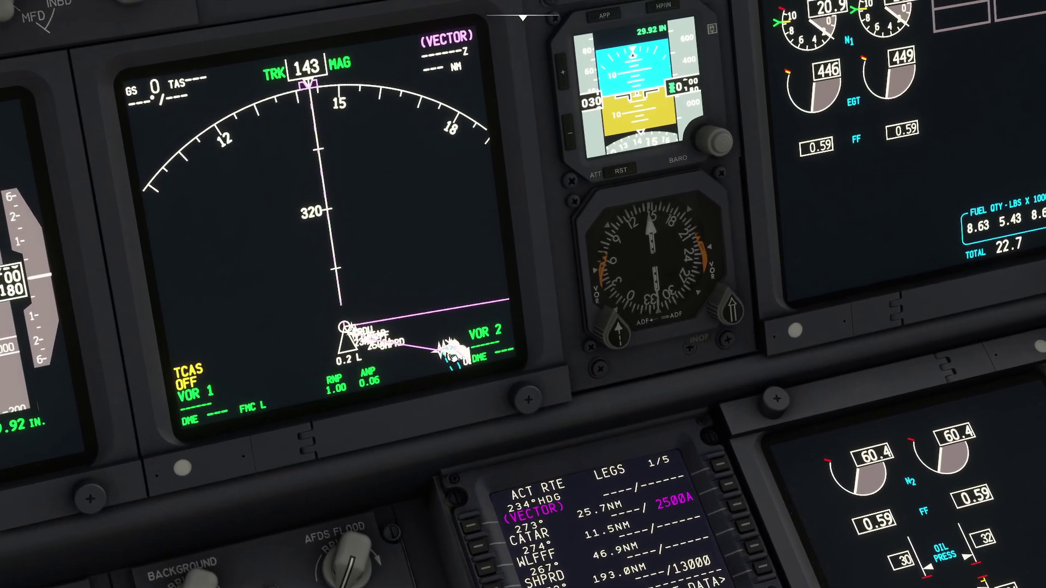
{"action": "scroll", "coordinate": [462, 332], "scroll_direction": "down", "scroll_amount": 1}
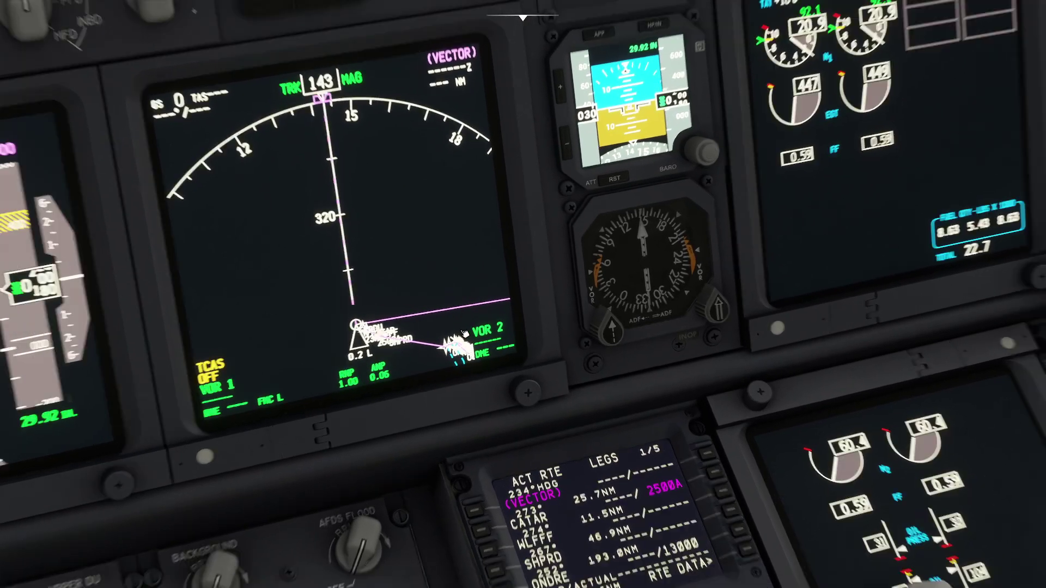
{"action": "scroll", "coordinate": [465, 332], "scroll_direction": "down", "scroll_amount": 5}
{"action": "left_click_drag", "start_coordinate": [467, 367], "coordinate": [463, 364]}
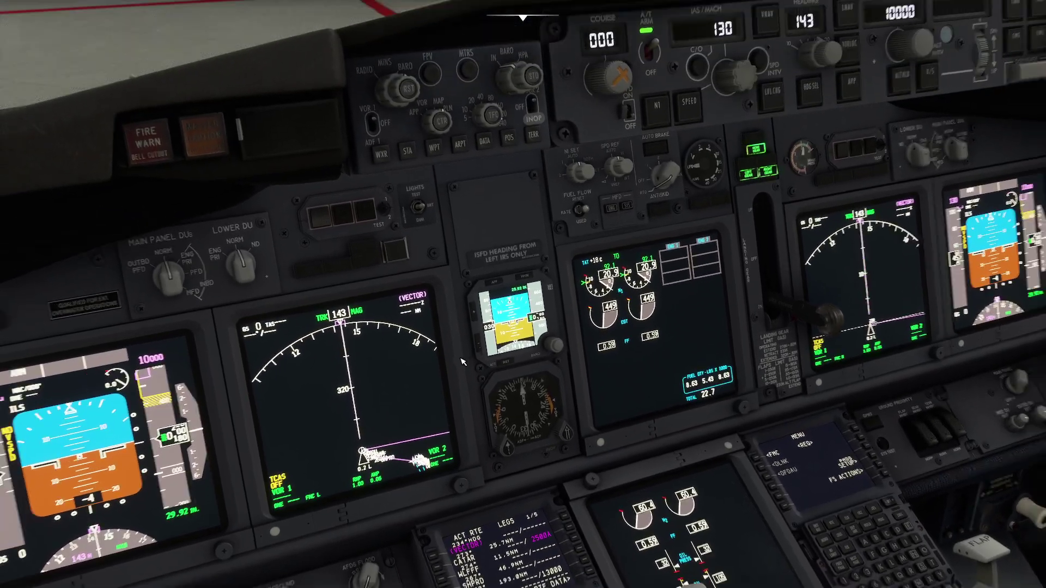
{"action": "scroll", "coordinate": [462, 364], "scroll_direction": "down", "scroll_amount": 3}
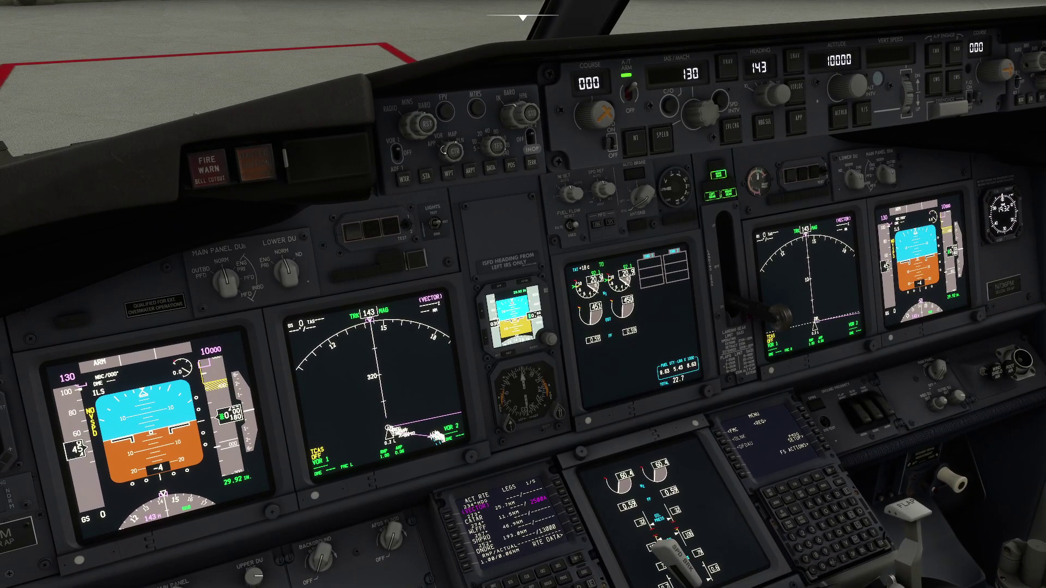
{"action": "scroll", "coordinate": [444, 151], "scroll_direction": "up", "scroll_amount": 1}
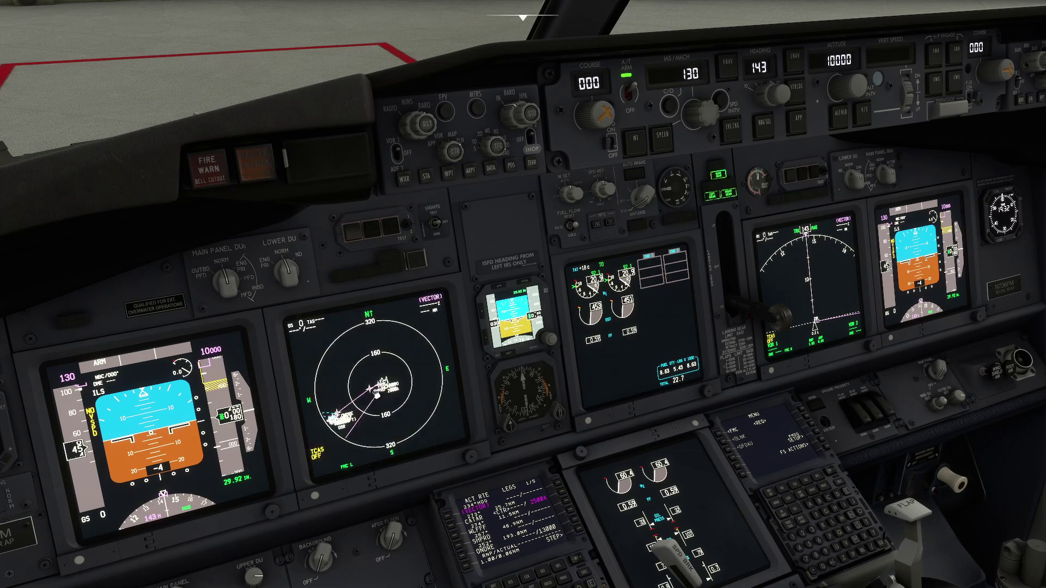
Reduce the range of the captain's navigation display to 10 NM
{"action": "scroll", "coordinate": [523, 294], "scroll_direction": "up", "scroll_amount": 5}
{"action": "left_click_drag", "start_coordinate": [374, 229], "coordinate": [374, 393]}
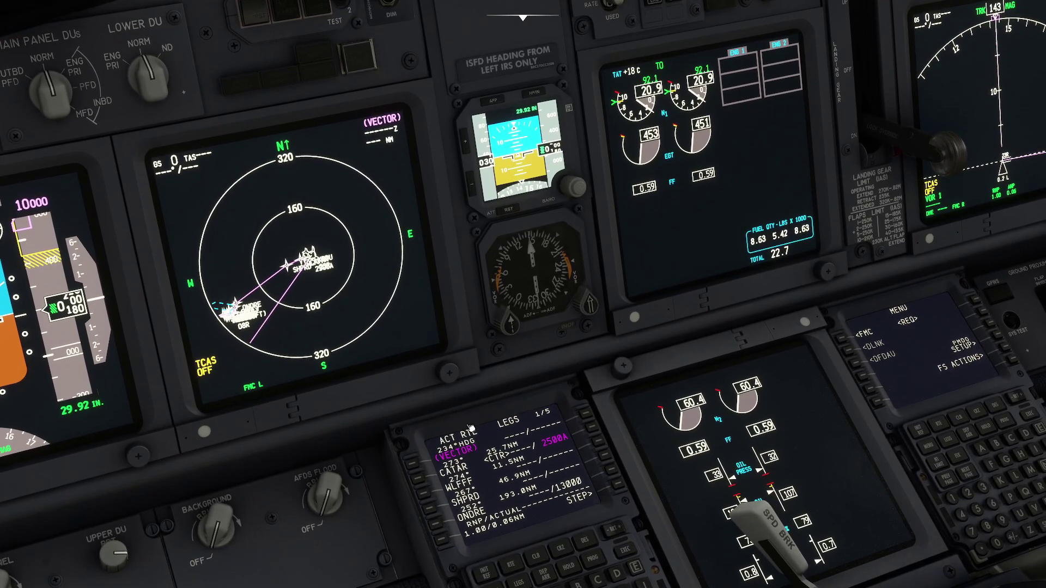
{"action": "left_click_drag", "start_coordinate": [436, 358], "coordinate": [476, 144]}
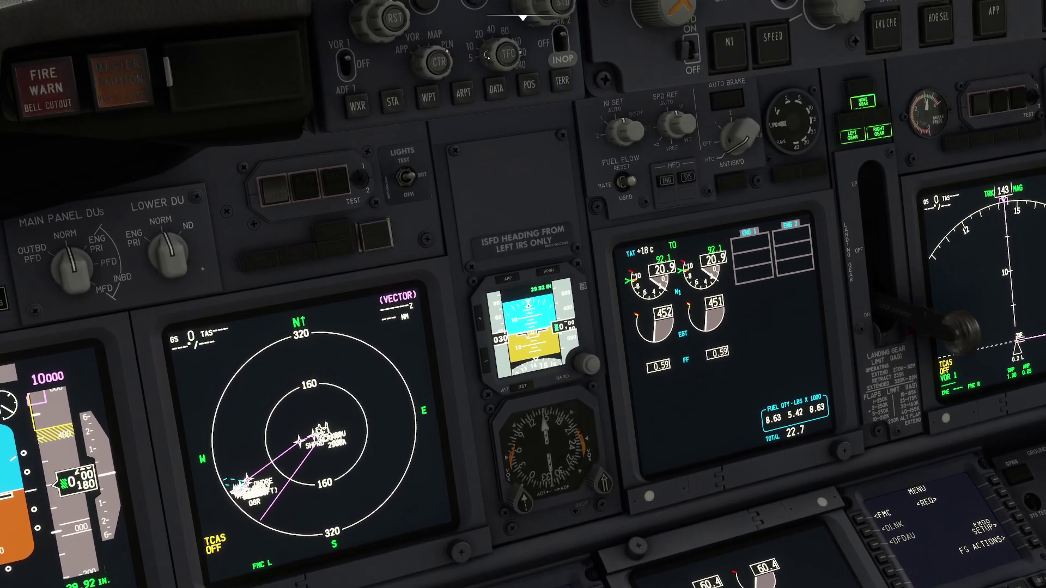
{"action": "scroll", "coordinate": [486, 56], "scroll_direction": "down", "scroll_amount": 5}
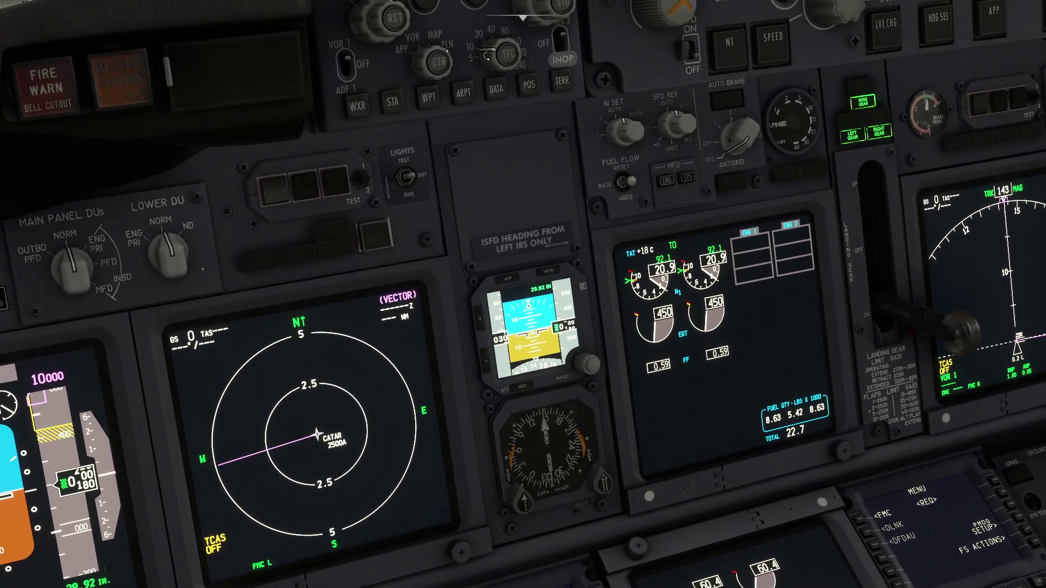
{"action": "left_click_drag", "start_coordinate": [404, 304], "coordinate": [364, 300]}
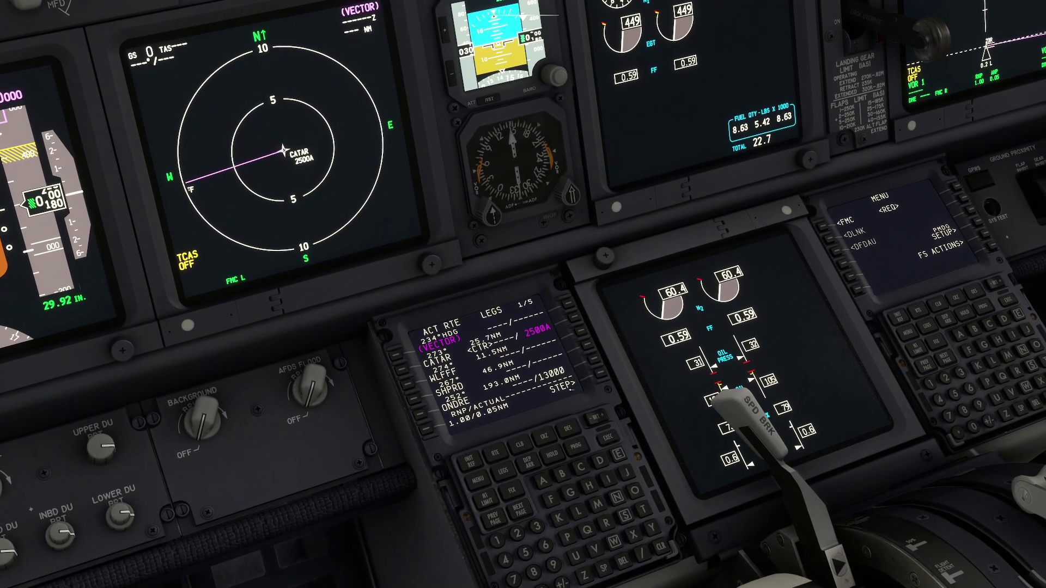
Step the plan map's centre through the route waypoints from CATAR to RW08R and check each leg's path
{"action": "left_click", "coordinate": [602, 373]}
{"action": "left_click", "coordinate": [602, 373]}
{"action": "left_click", "coordinate": [602, 372]}
{"action": "left_click", "coordinate": [602, 373]}
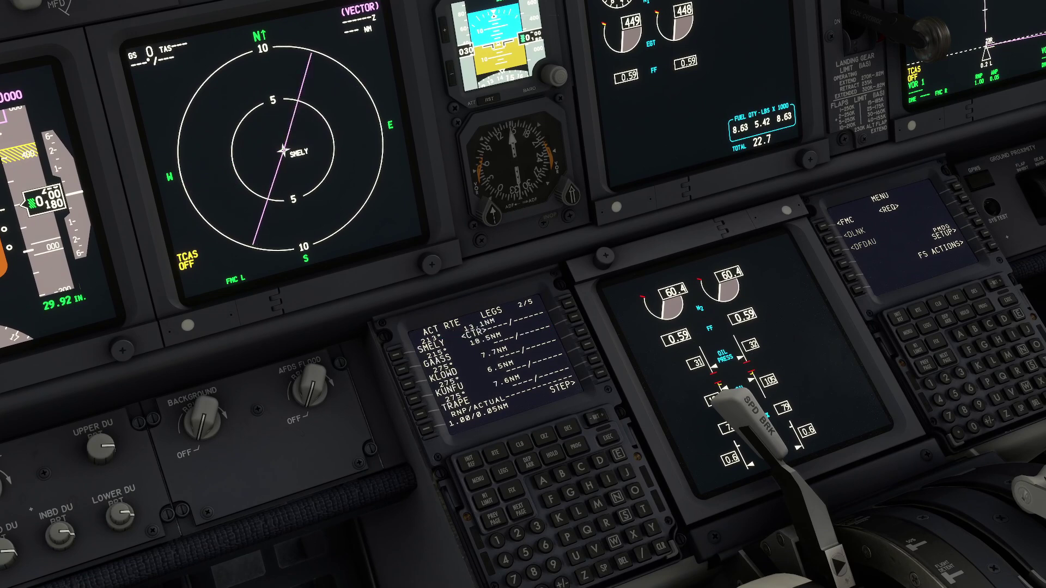
{"action": "left_click", "coordinate": [602, 372]}
{"action": "left_click", "coordinate": [602, 372]}
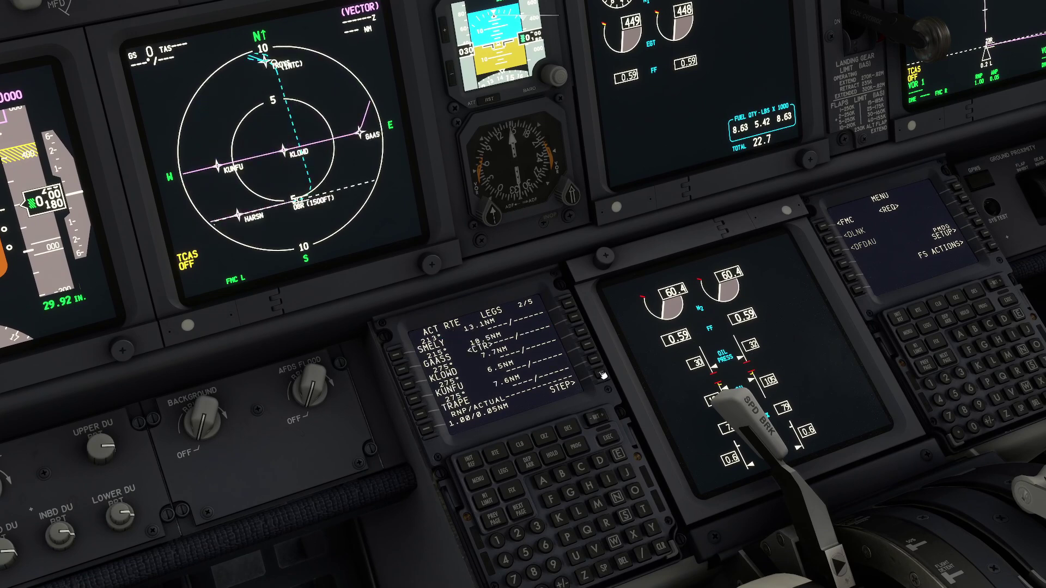
{"action": "left_click", "coordinate": [602, 373]}
{"action": "left_click", "coordinate": [602, 373]}
{"action": "left_click", "coordinate": [602, 372]}
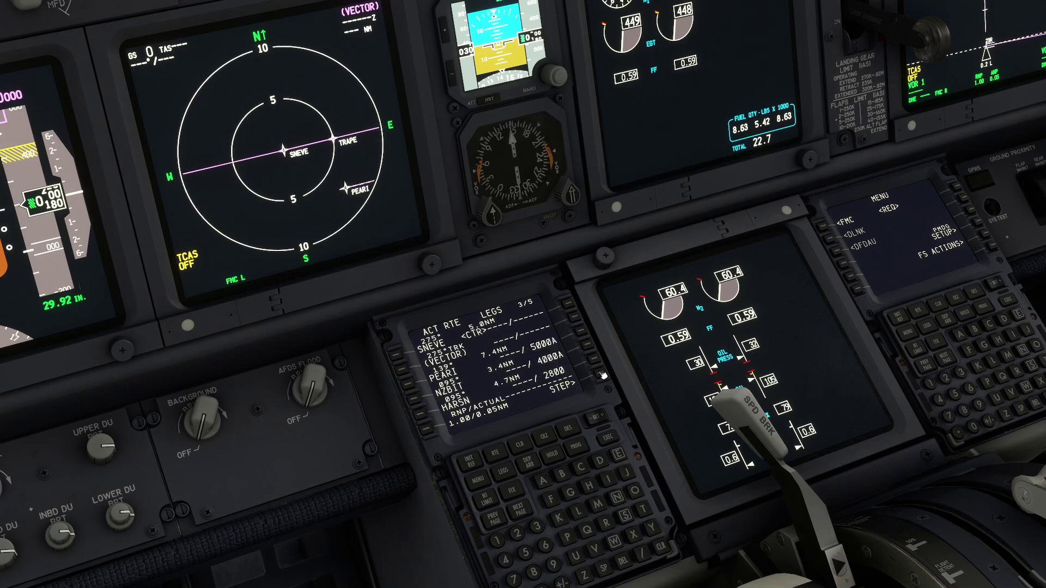
{"action": "left_click", "coordinate": [602, 373]}
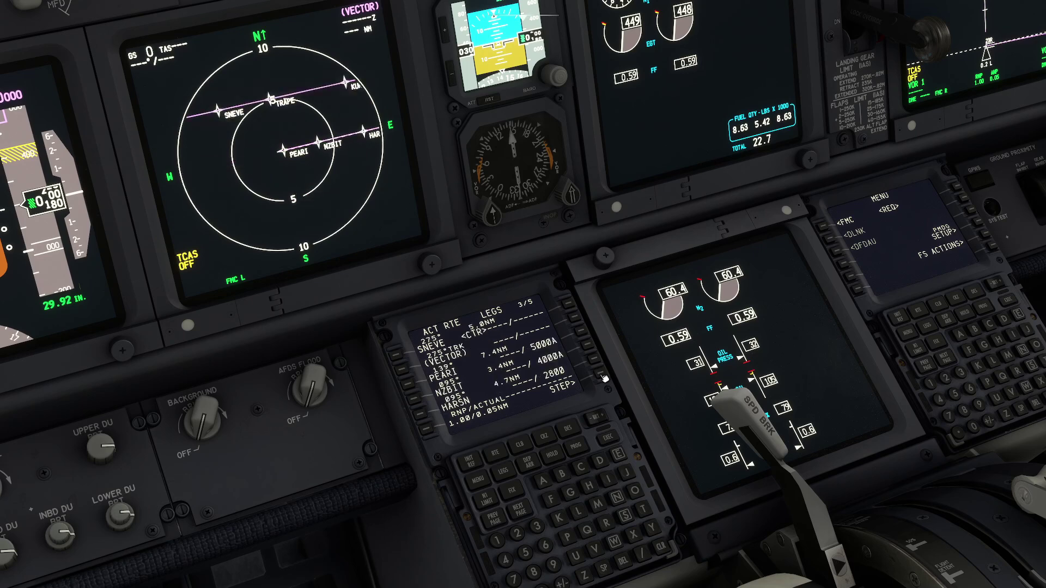
{"action": "left_click", "coordinate": [601, 373]}
{"action": "left_click", "coordinate": [602, 372]}
{"action": "left_click", "coordinate": [602, 373]}
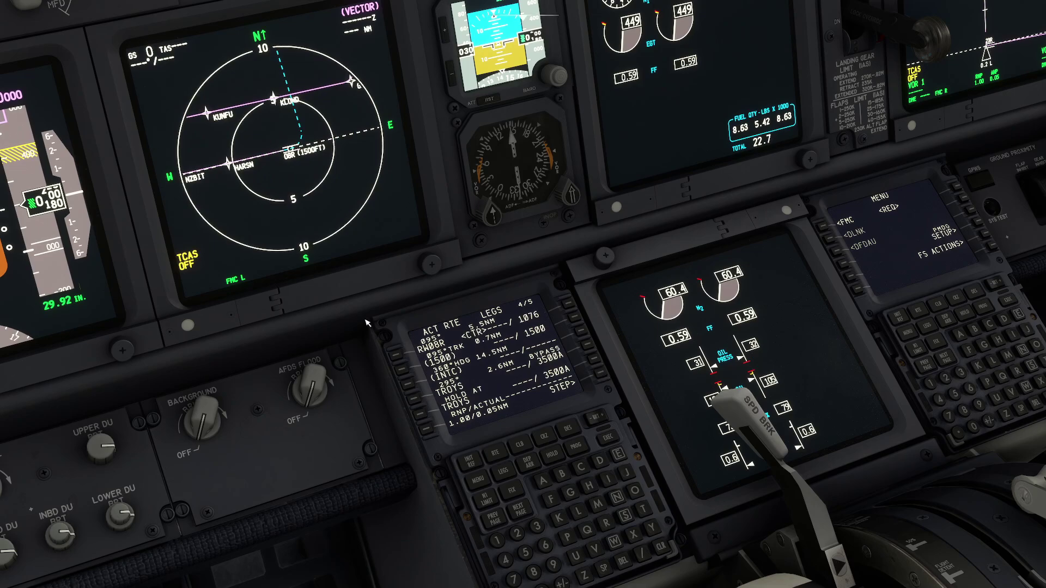
{"action": "scroll", "coordinate": [346, 268], "scroll_direction": "down", "scroll_amount": 5}
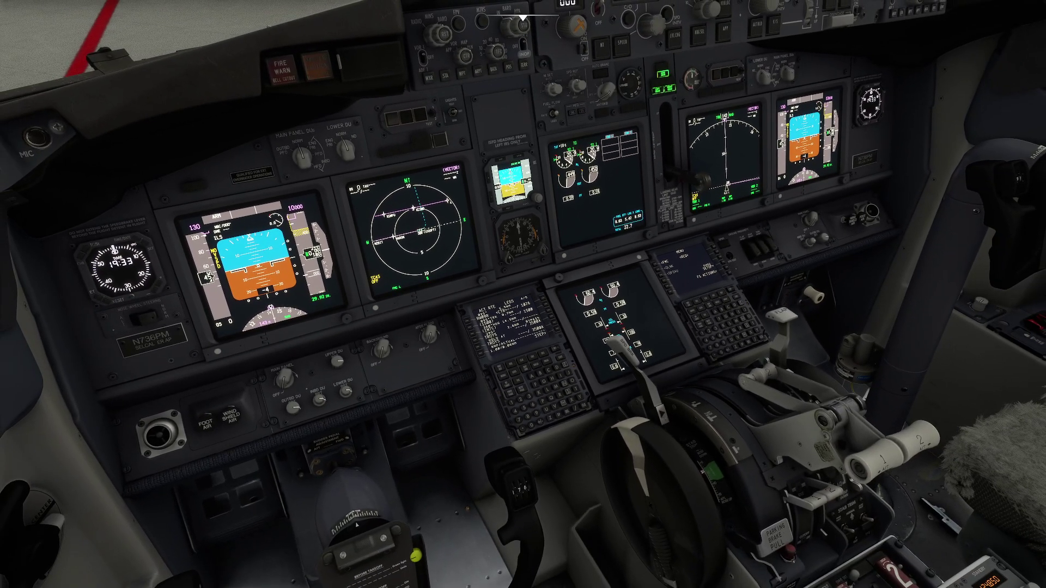
{"action": "left_click_drag", "start_coordinate": [425, 386], "coordinate": [425, 262]}
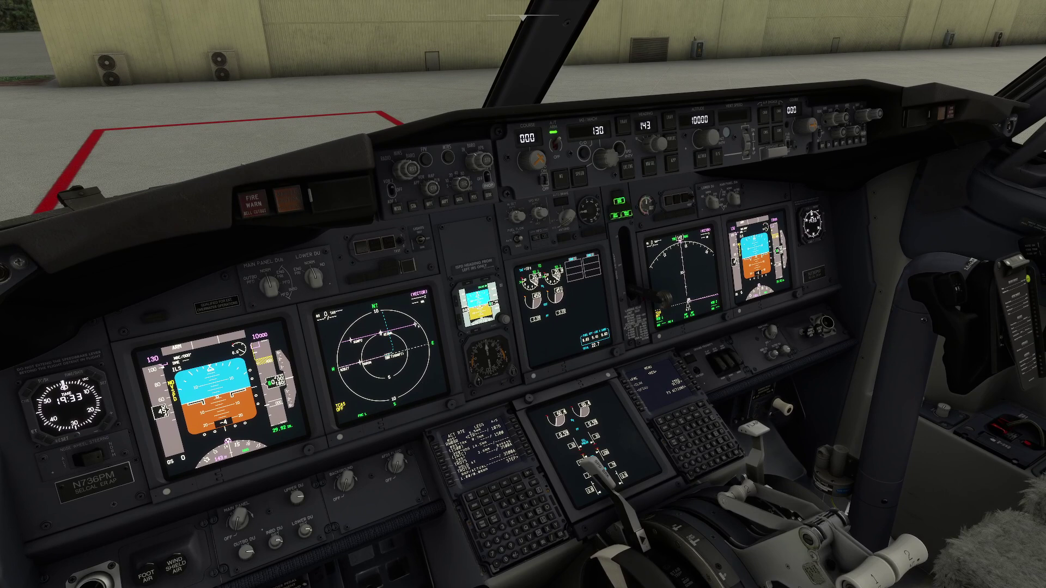
Switch to Little Navmap and examine the arrival and ILS 08R approach into KATL and the enroute leg to ONDRE
{"action": "key", "text": "alt+Tab"}
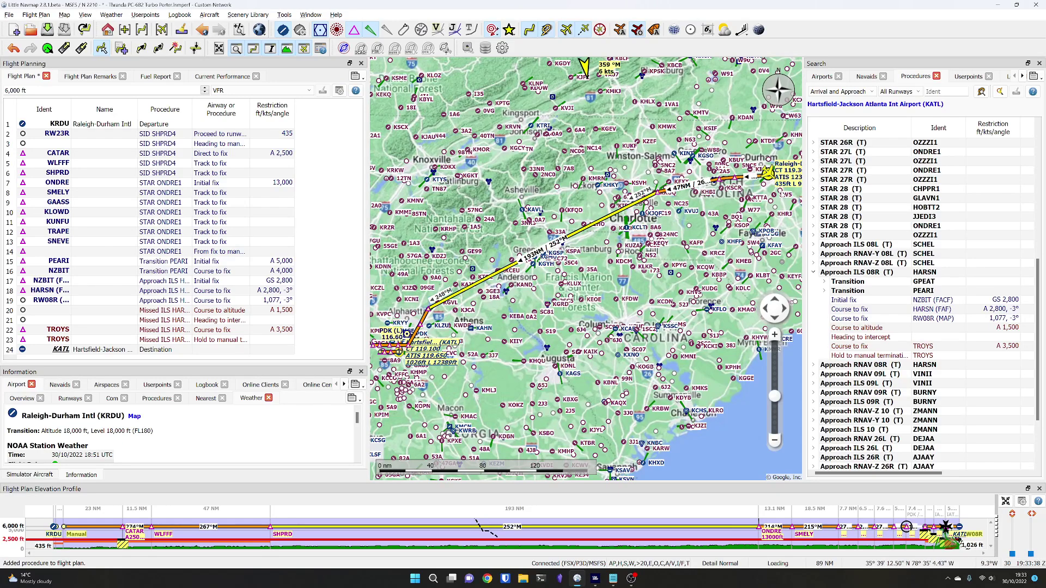
{"action": "mouse_move", "coordinate": [766, 173]}
{"action": "scroll", "coordinate": [425, 348], "scroll_direction": "up", "scroll_amount": 5}
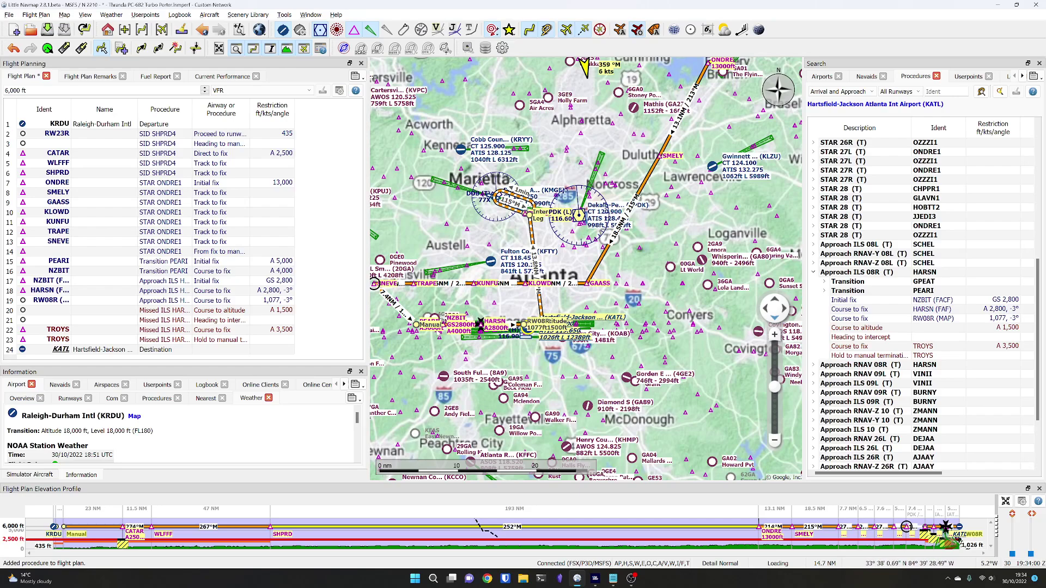
{"action": "scroll", "coordinate": [449, 324], "scroll_direction": "up", "scroll_amount": 3}
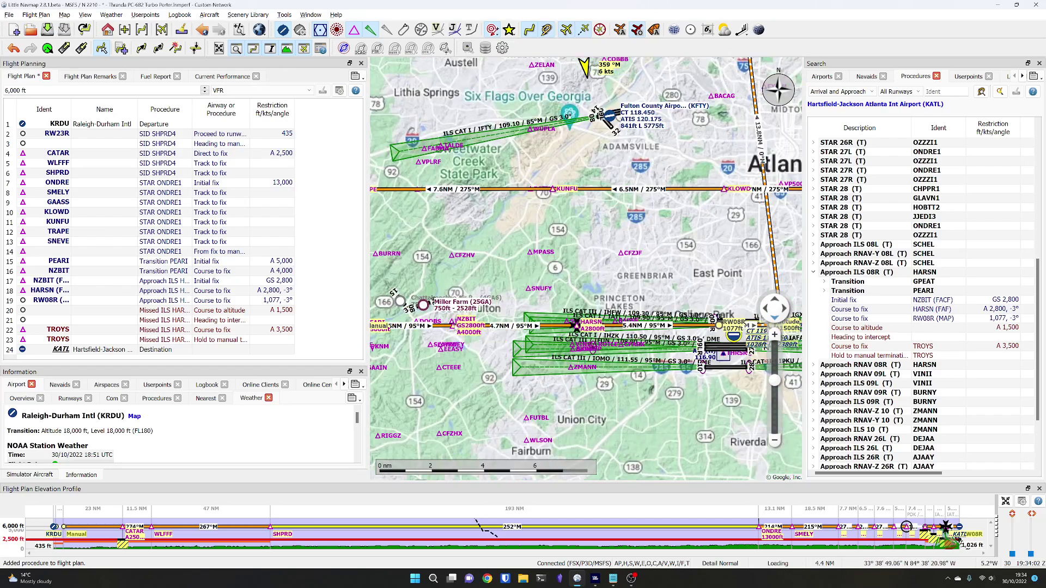
{"action": "scroll", "coordinate": [430, 392], "scroll_direction": "down", "scroll_amount": 8}
{"action": "scroll", "coordinate": [617, 325], "scroll_direction": "down", "scroll_amount": 5}
{"action": "scroll", "coordinate": [660, 289], "scroll_direction": "up", "scroll_amount": 4}
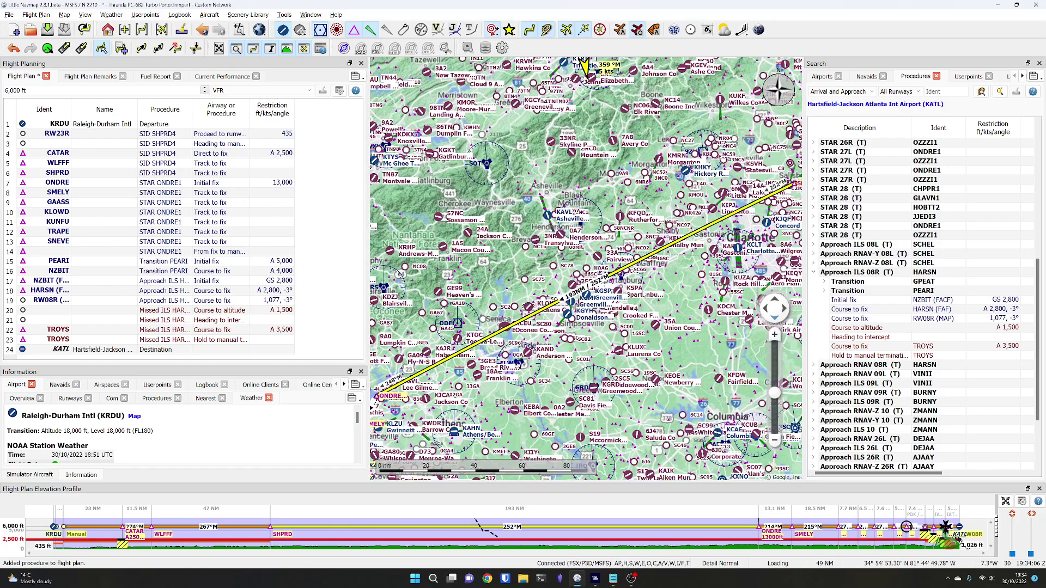
Add the Sugarloaf Mountain VORTAC (SUG) near Asheville to the flight plan between SHPRD and ONDRE and check the rerouted leg
{"action": "scroll", "coordinate": [582, 219], "scroll_direction": "up", "scroll_amount": 5}
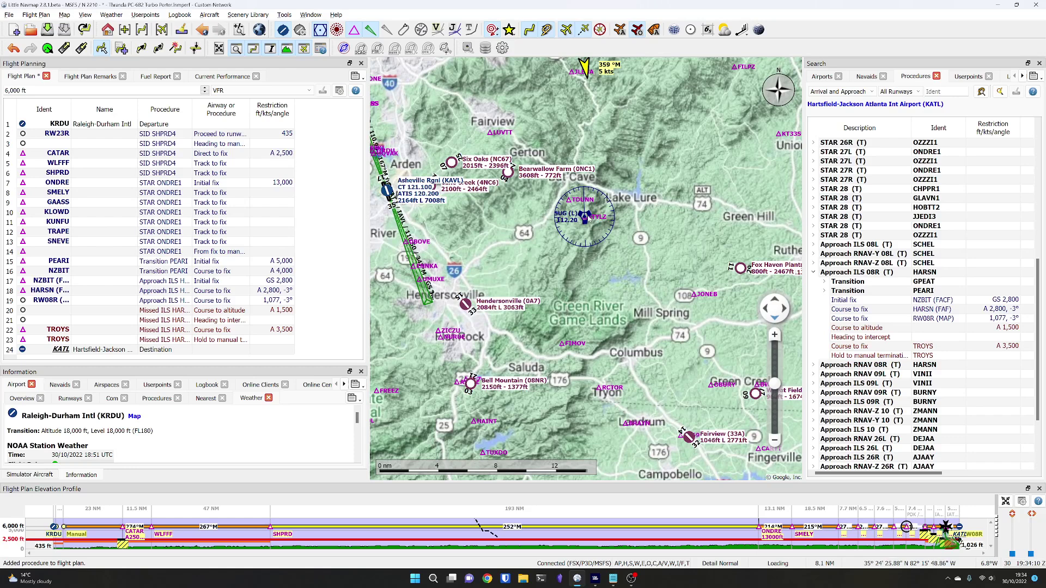
{"action": "right_click", "coordinate": [584, 218]}
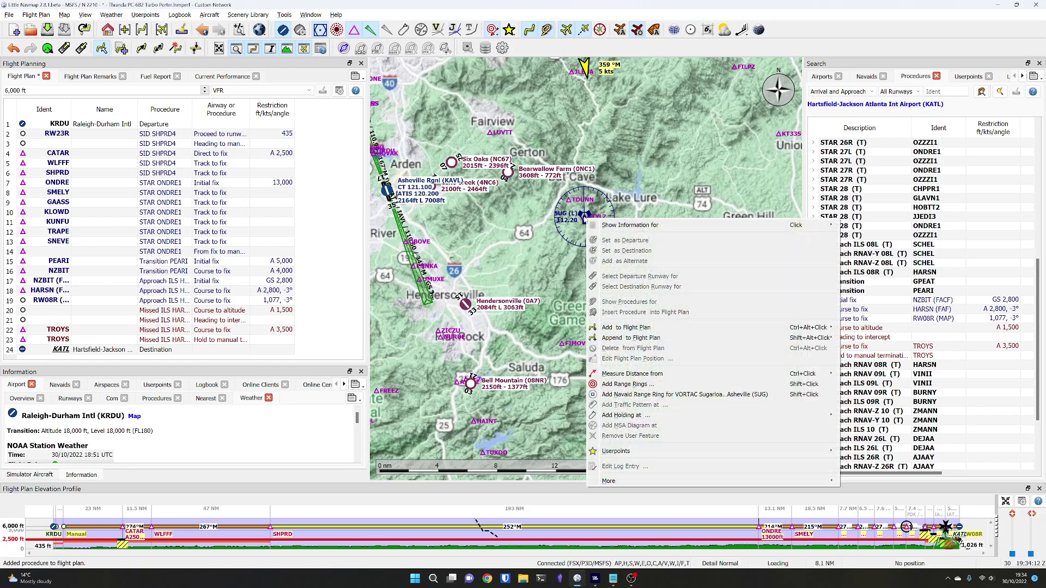
{"action": "mouse_move", "coordinate": [642, 334]}
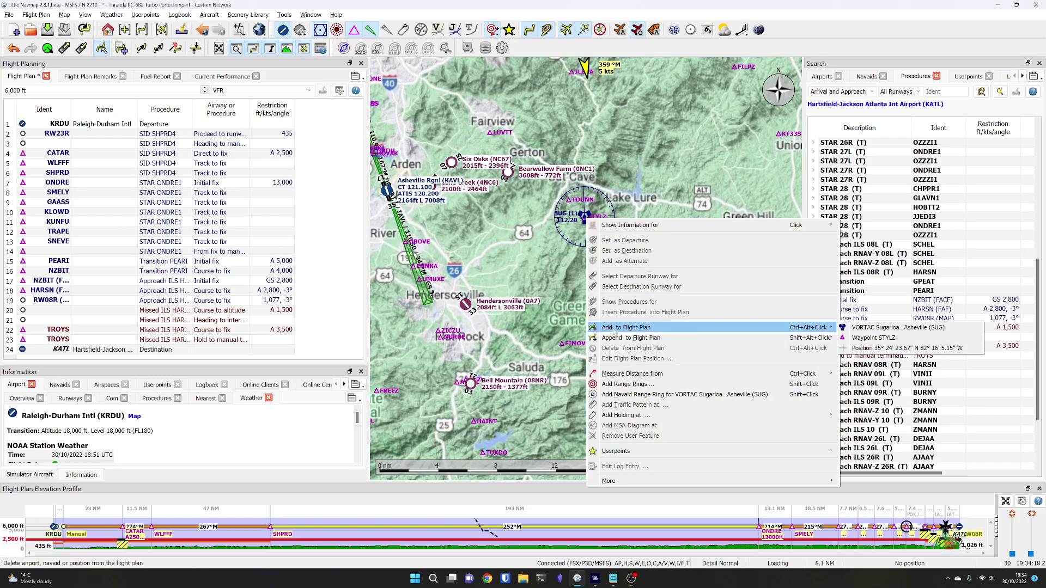
{"action": "left_click", "coordinate": [866, 327]}
{"action": "scroll", "coordinate": [586, 269], "scroll_direction": "down", "scroll_amount": 5}
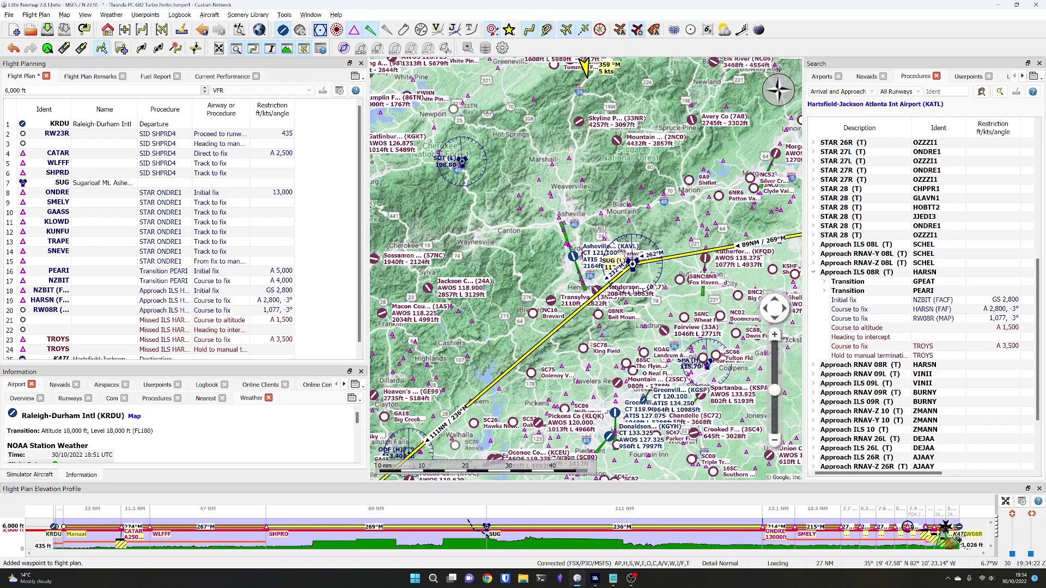
{"action": "left_click_drag", "start_coordinate": [655, 289], "coordinate": [582, 264]}
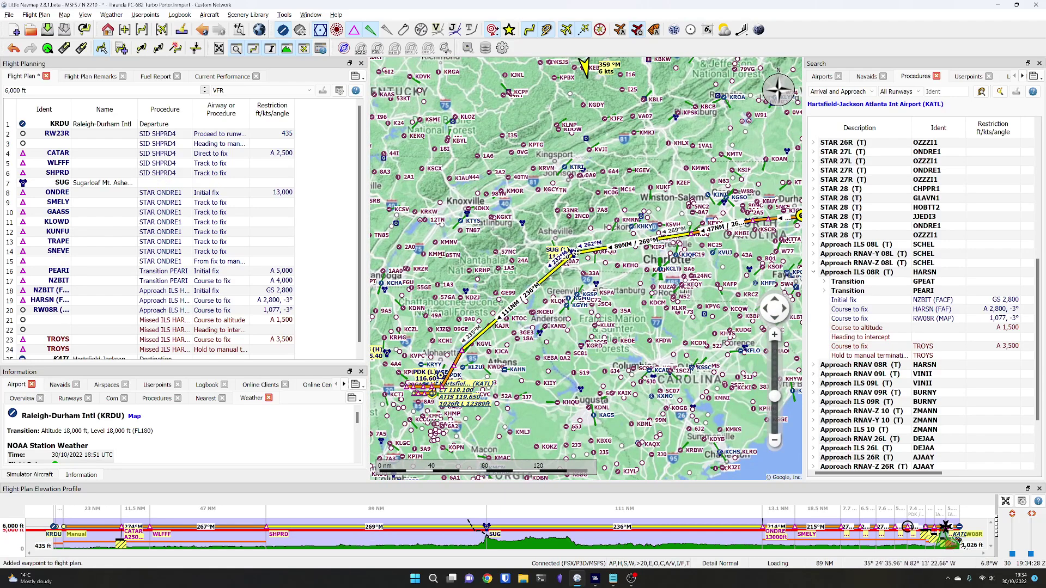
{"action": "scroll", "coordinate": [578, 245], "scroll_direction": "up", "scroll_amount": 2}
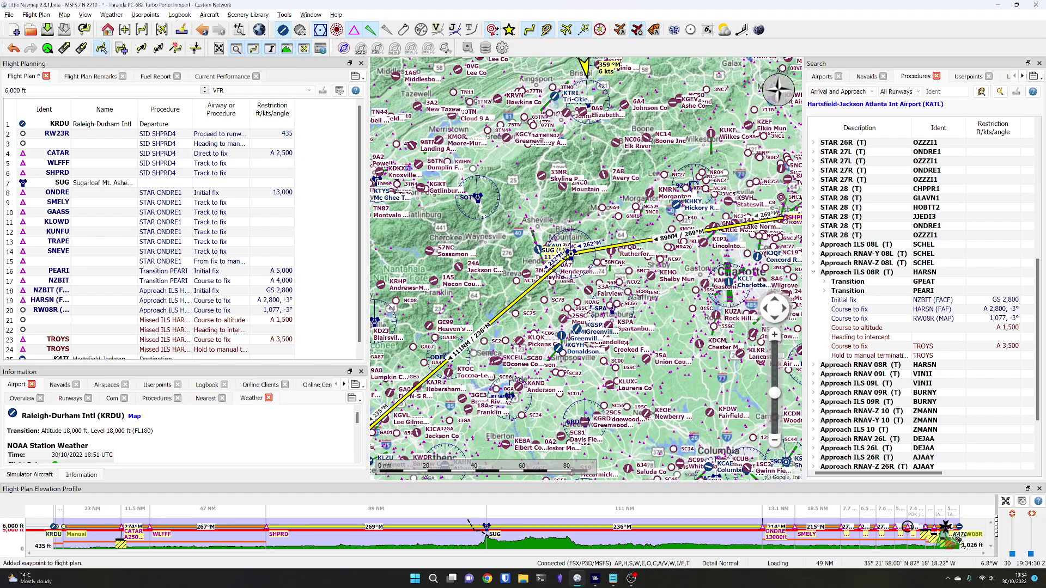
Switch to the flight simulator and page the captain's FMC legs back to page 1, rechecking the SUG to ONDRE leg in Little Navmap
{"action": "key", "text": "alt+Tab"}
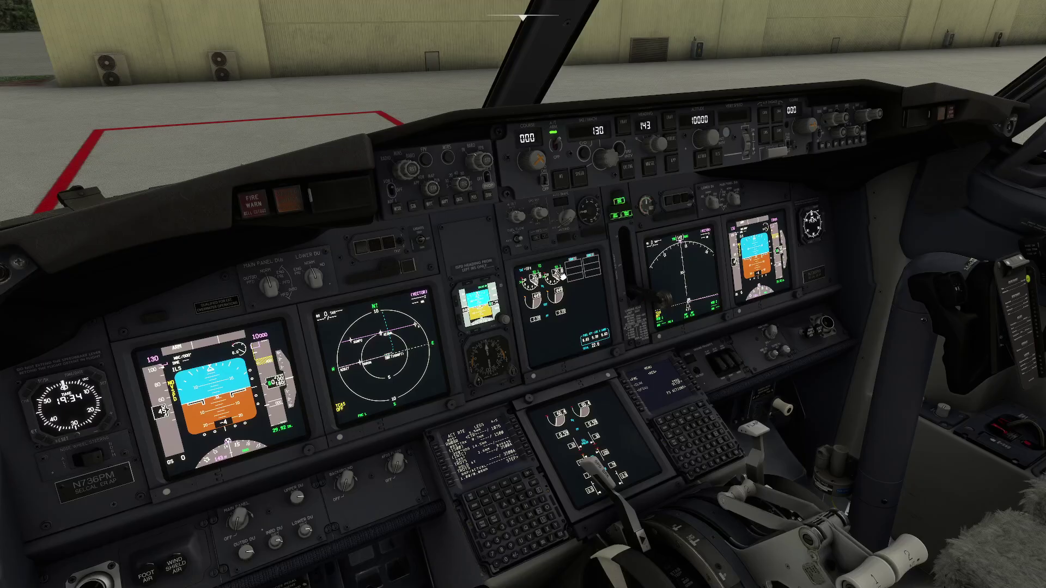
{"action": "left_click_drag", "start_coordinate": [531, 245], "coordinate": [539, 303]}
{"action": "scroll", "coordinate": [429, 415], "scroll_direction": "up", "scroll_amount": 5}
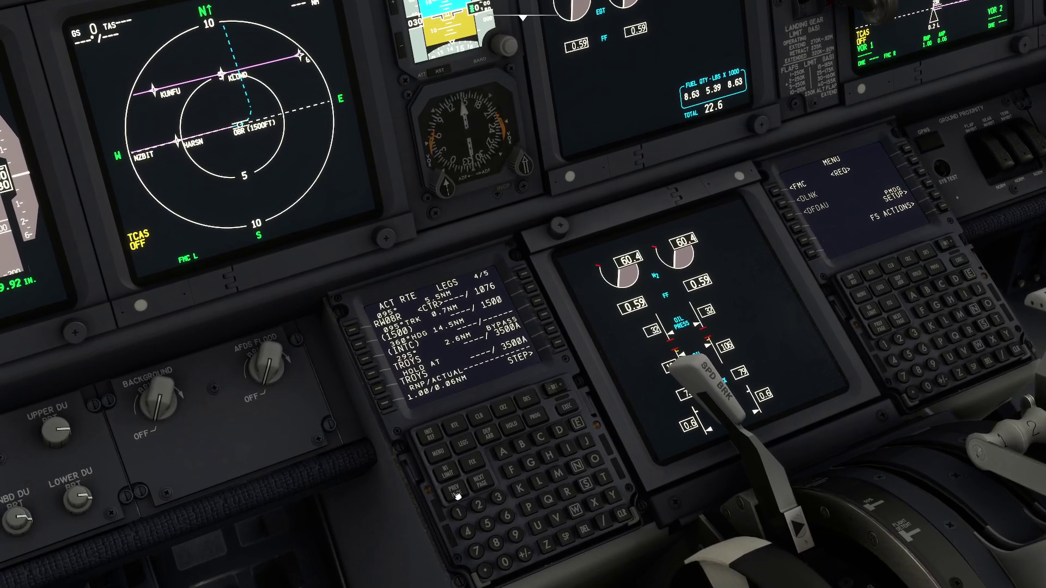
{"action": "left_click", "coordinate": [457, 494]}
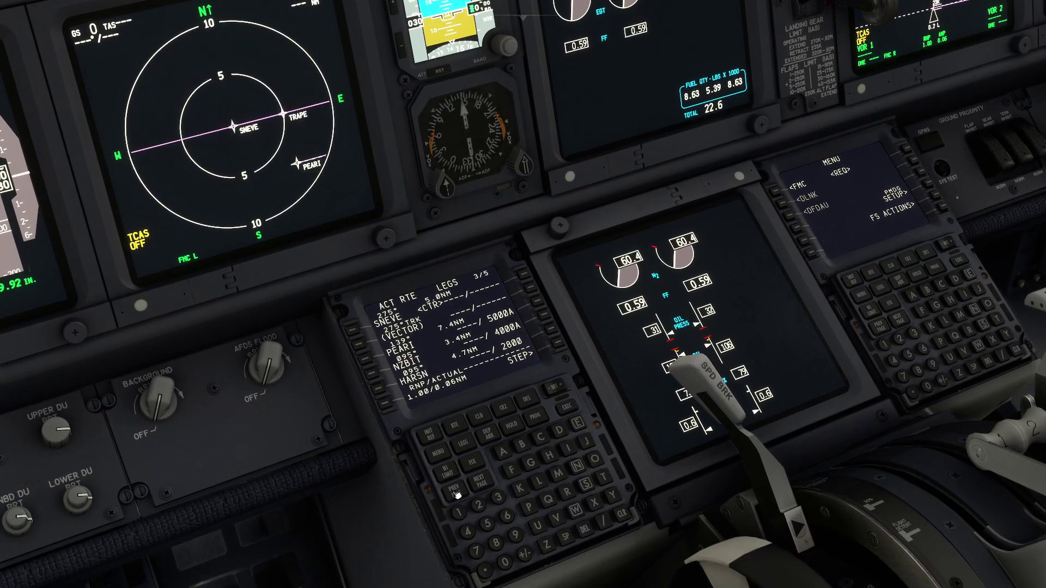
{"action": "key", "text": "alt+Tab"}
{"action": "left_click_drag", "start_coordinate": [577, 341], "coordinate": [665, 281]}
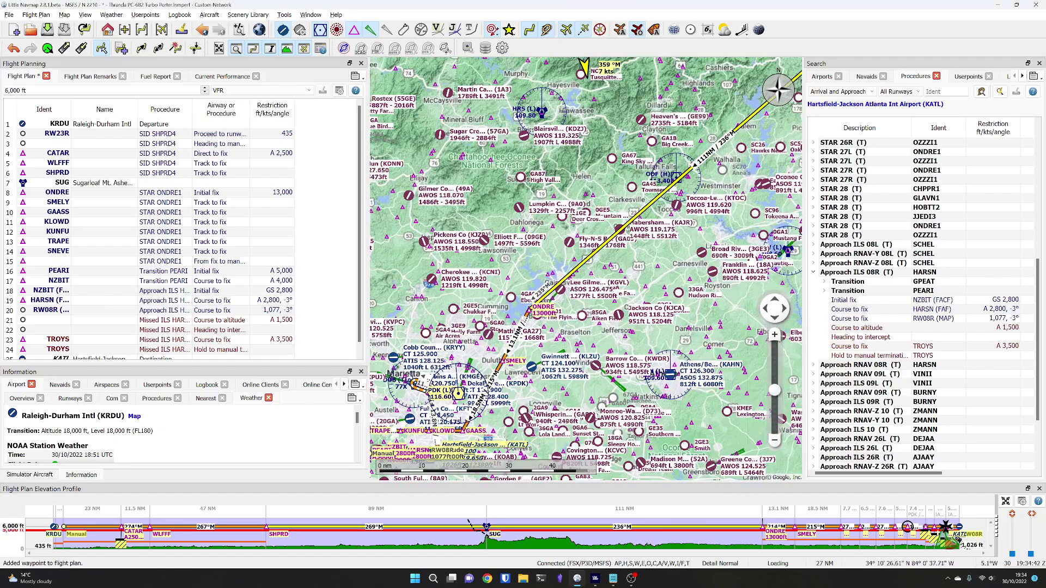
{"action": "key", "text": "alt+Tab"}
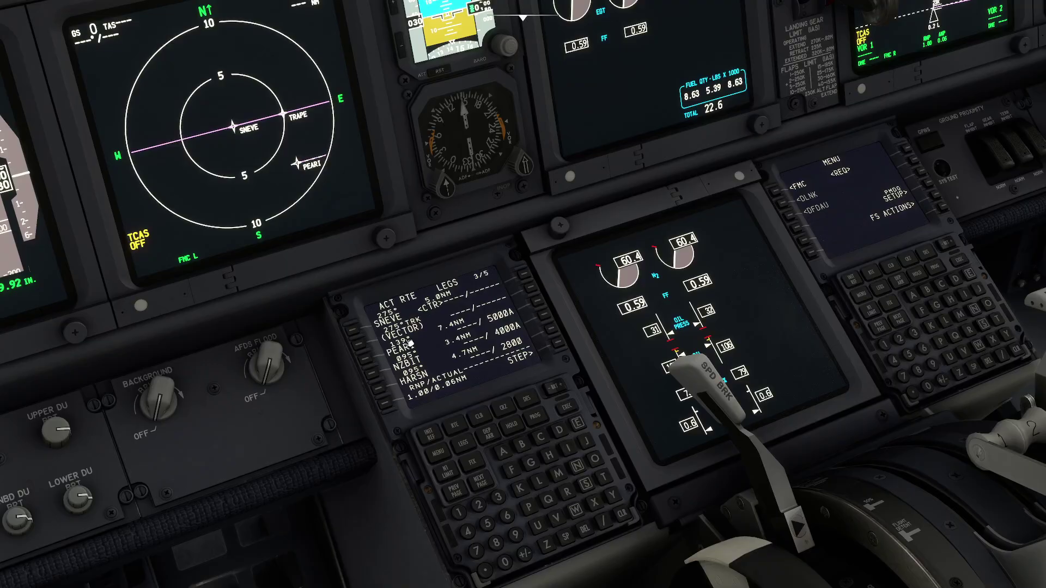
{"action": "left_click", "coordinate": [458, 495]}
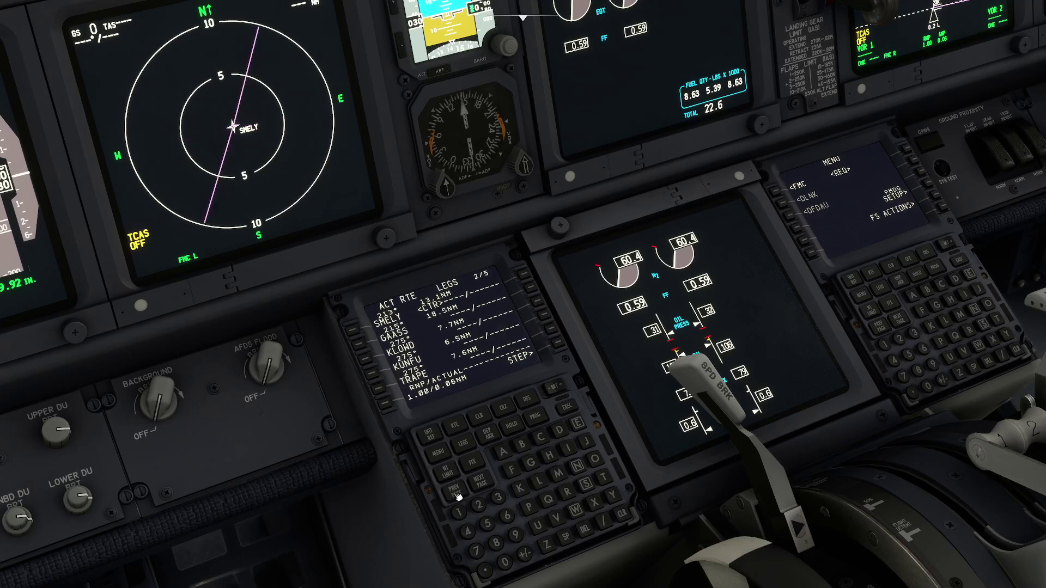
{"action": "left_click", "coordinate": [458, 495]}
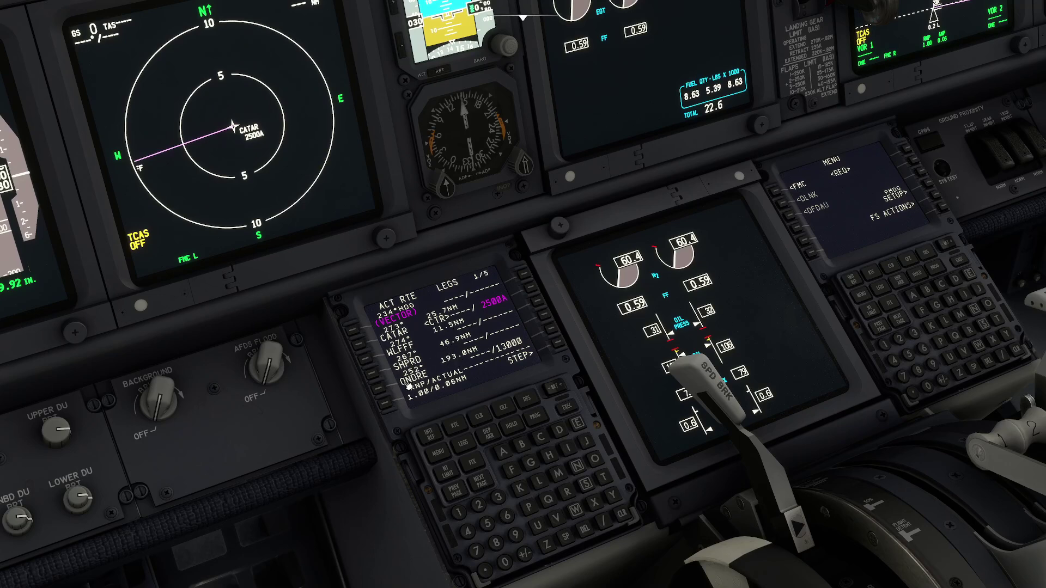
Insert SUG after SHPRD in the FMC legs, choosing the Sugarloaf Mountain VOR/DME at N3524.4 W08216.1, and execute the route change
{"action": "left_click", "coordinate": [590, 484]}
{"action": "left_click", "coordinate": [541, 526]}
{"action": "left_click", "coordinate": [532, 464]}
{"action": "left_click", "coordinate": [381, 391]}
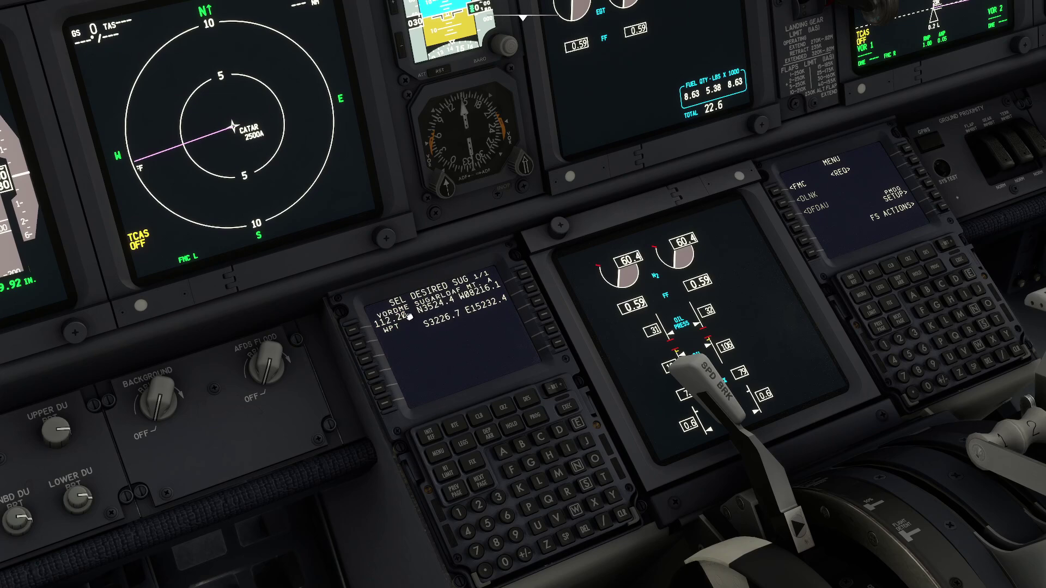
{"action": "left_click", "coordinate": [354, 334]}
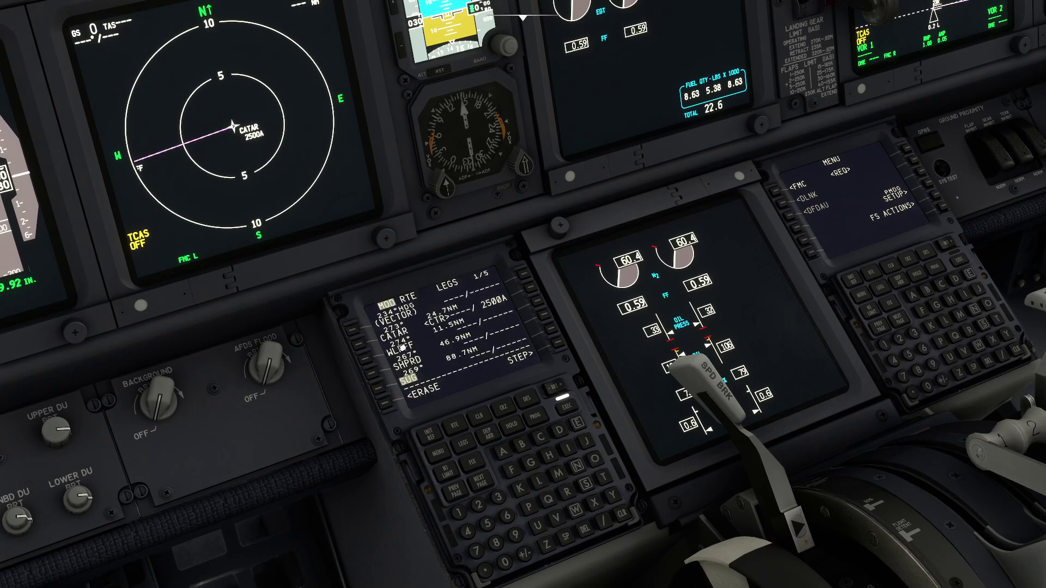
{"action": "left_click", "coordinate": [567, 407]}
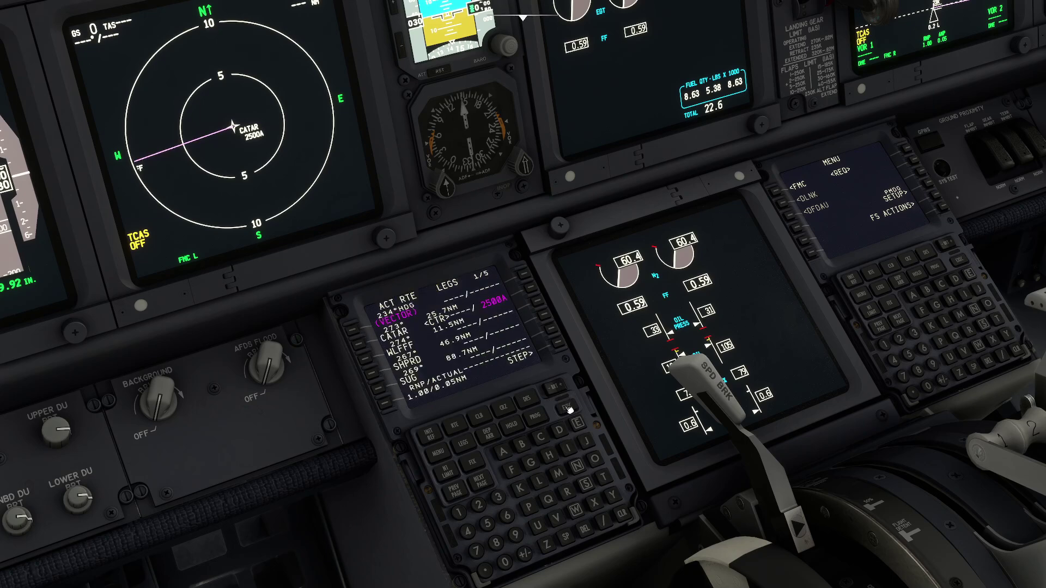
Close the route discontinuity after SUG by connecting it directly to ONDRE on legs page 2, and execute the change
{"action": "left_click", "coordinate": [480, 482]}
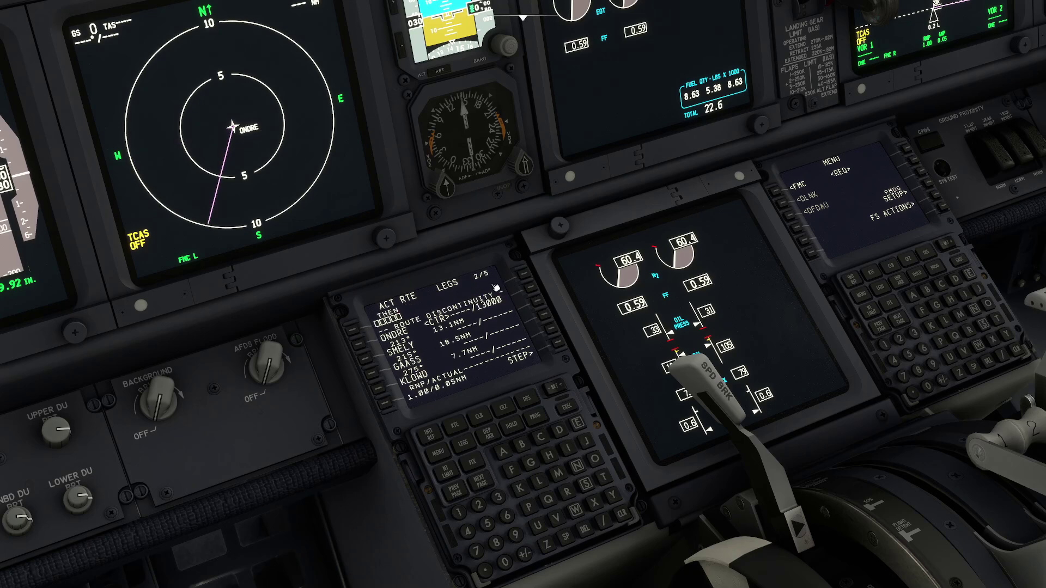
{"action": "left_click", "coordinate": [362, 348]}
{"action": "left_click", "coordinate": [355, 333]}
{"action": "left_click", "coordinate": [566, 408]}
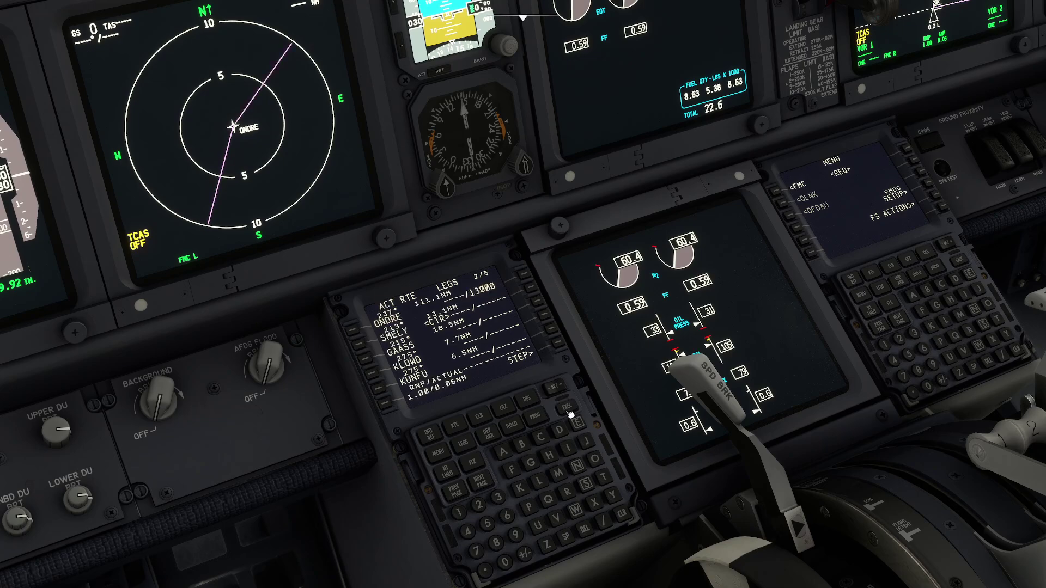
Increase the range of the captain's navigation display to 80 NM
{"action": "scroll", "coordinate": [426, 325], "scroll_direction": "down", "scroll_amount": 3}
{"action": "left_click_drag", "start_coordinate": [430, 333], "coordinate": [402, 283]}
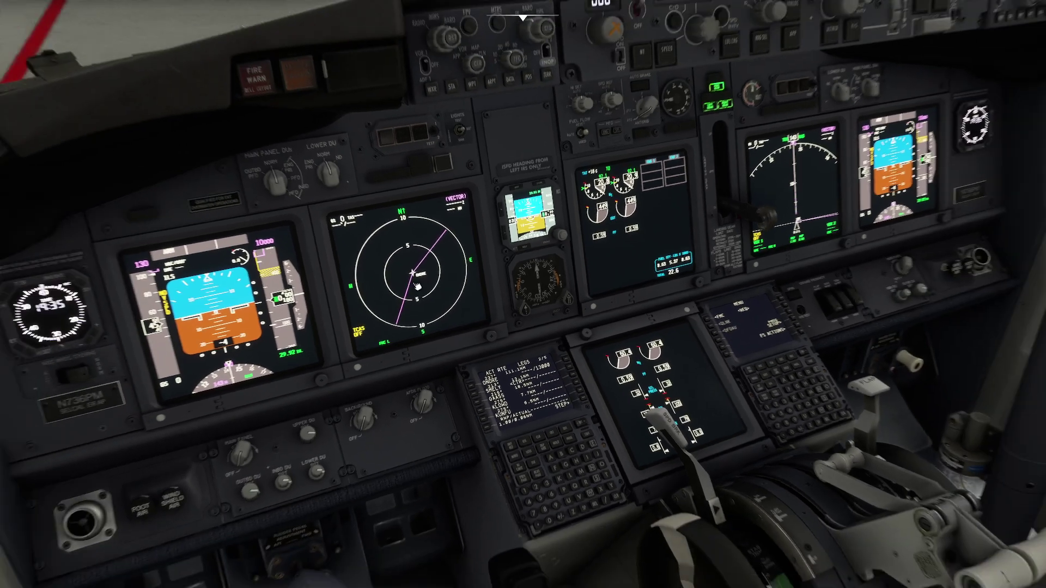
{"action": "scroll", "coordinate": [513, 175], "scroll_direction": "up", "scroll_amount": 2}
{"action": "scroll", "coordinate": [513, 175], "scroll_direction": "up", "scroll_amount": 1}
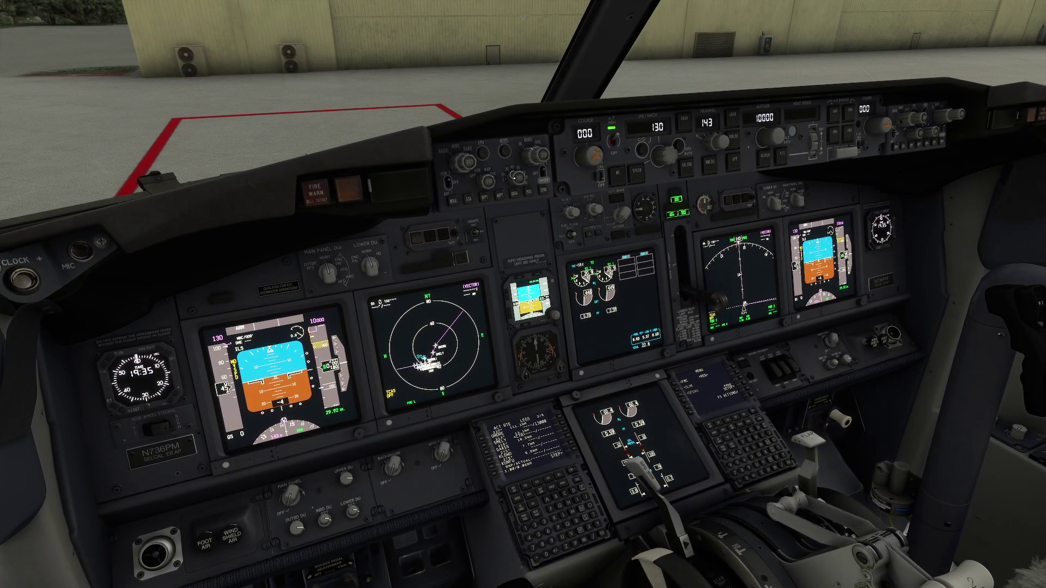